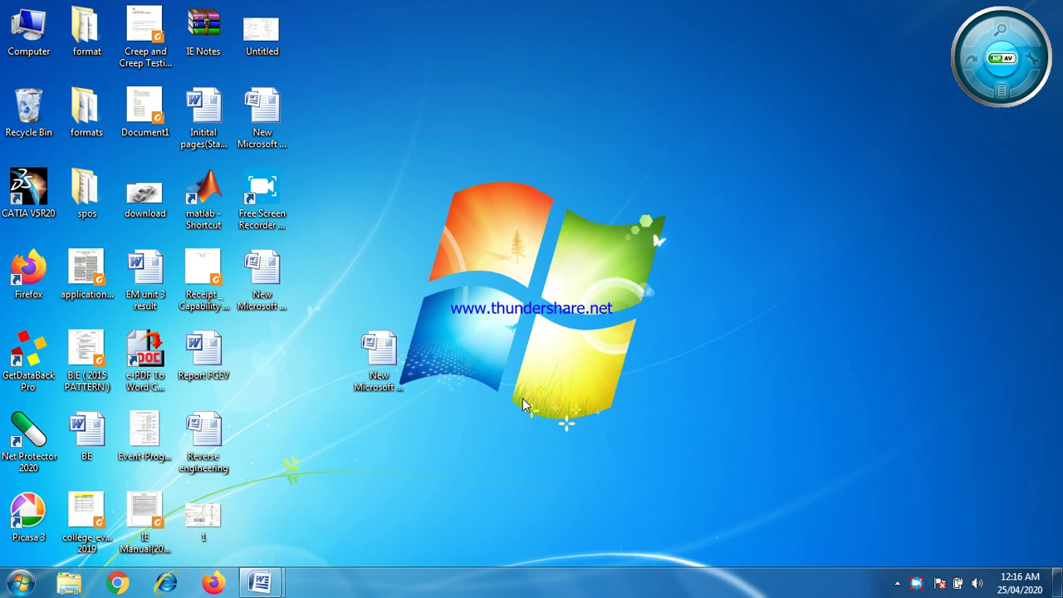
Step: Switch to Google Chrome and open the Sinhgad Technical Education Society mail login page
click(117, 585)
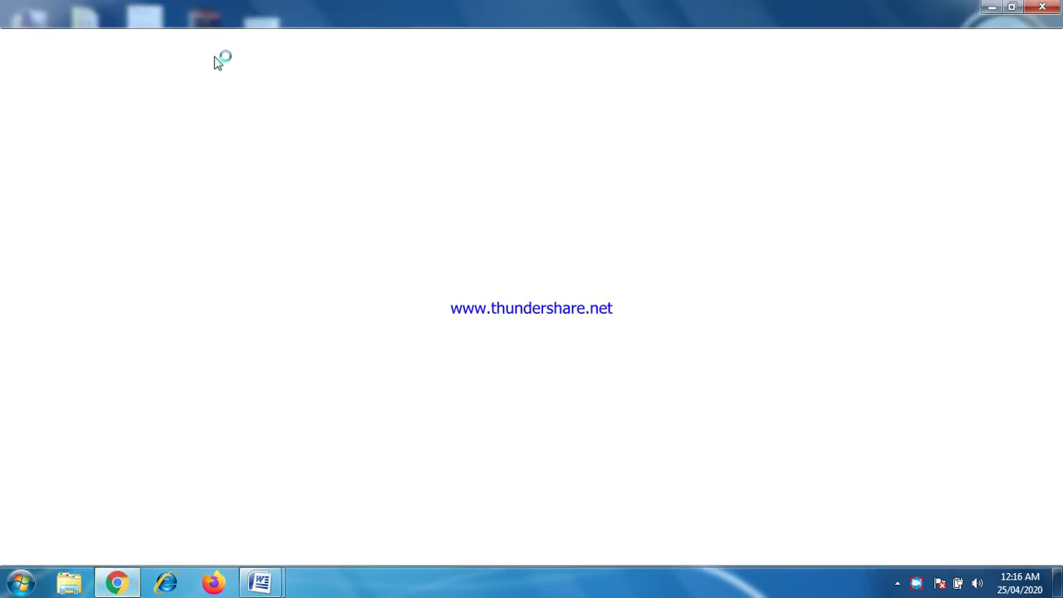
click(275, 42)
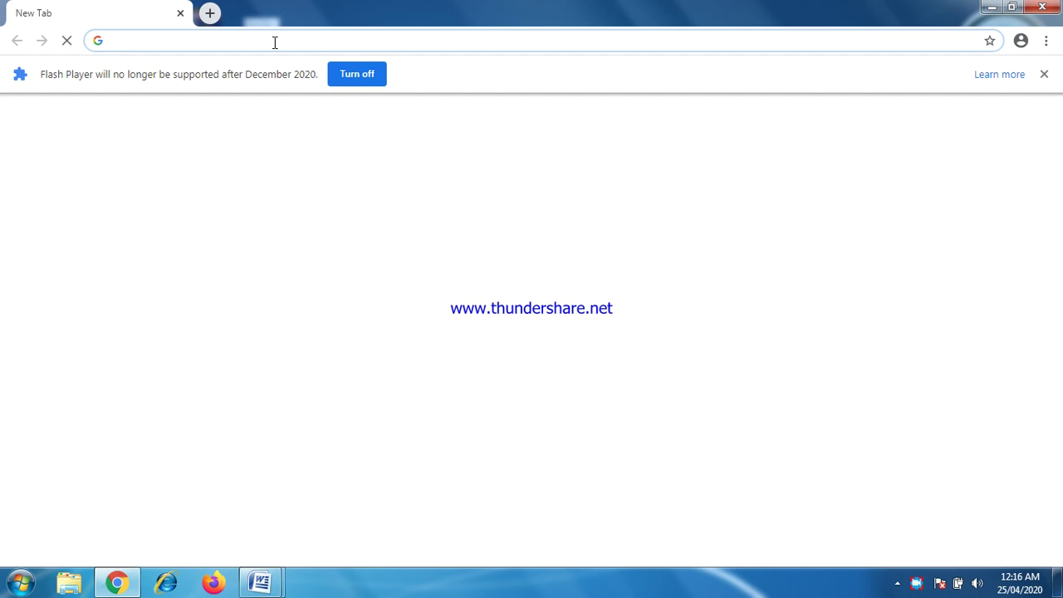
text(ma)
key(Return)
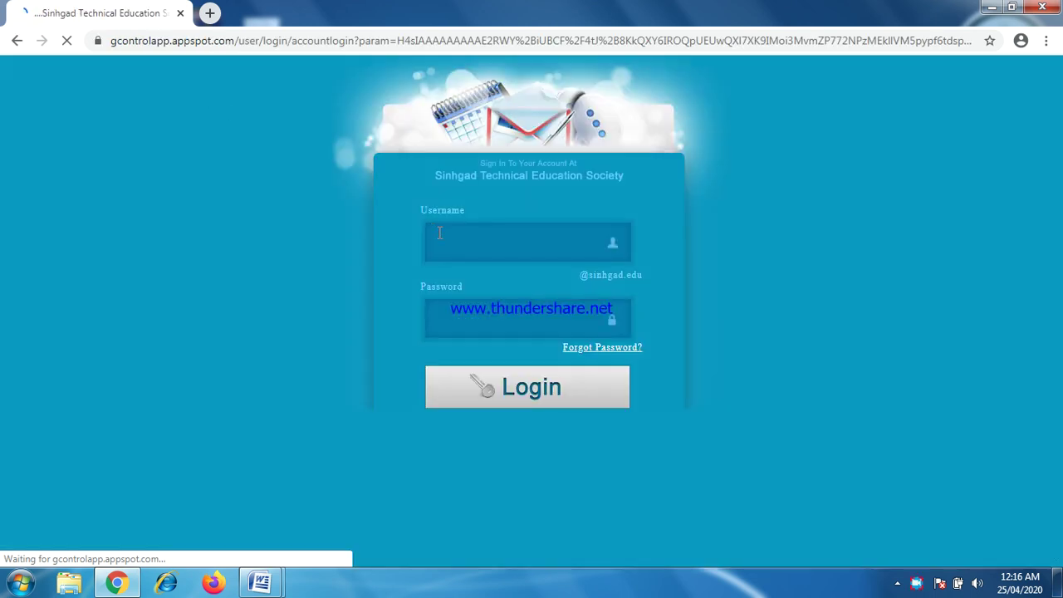
Step: Sign in with the saved username and the account password, and confirm that the Google account is recognised
click(438, 233)
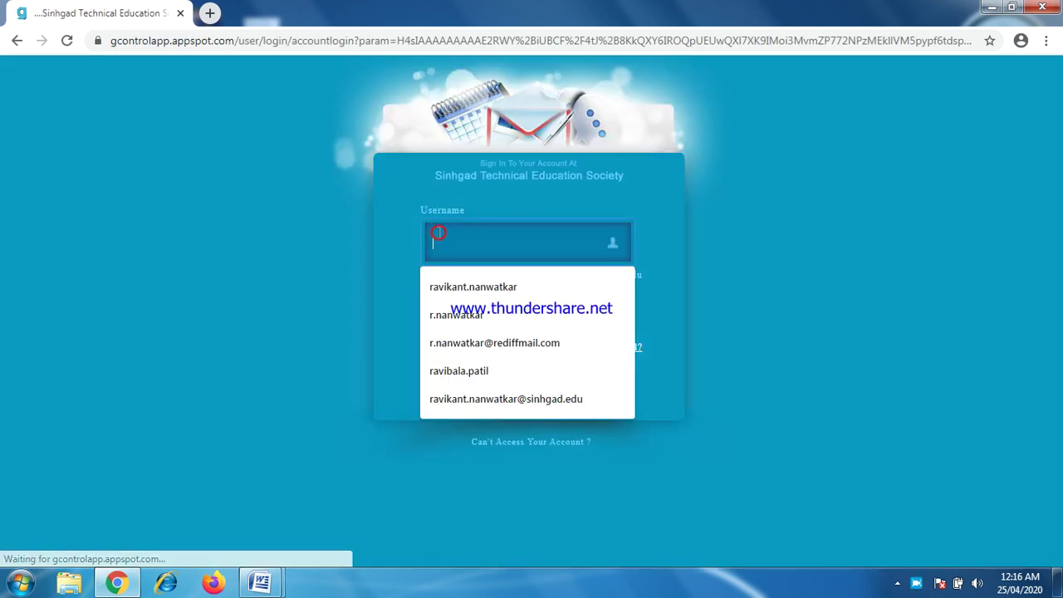
click(470, 283)
click(504, 316)
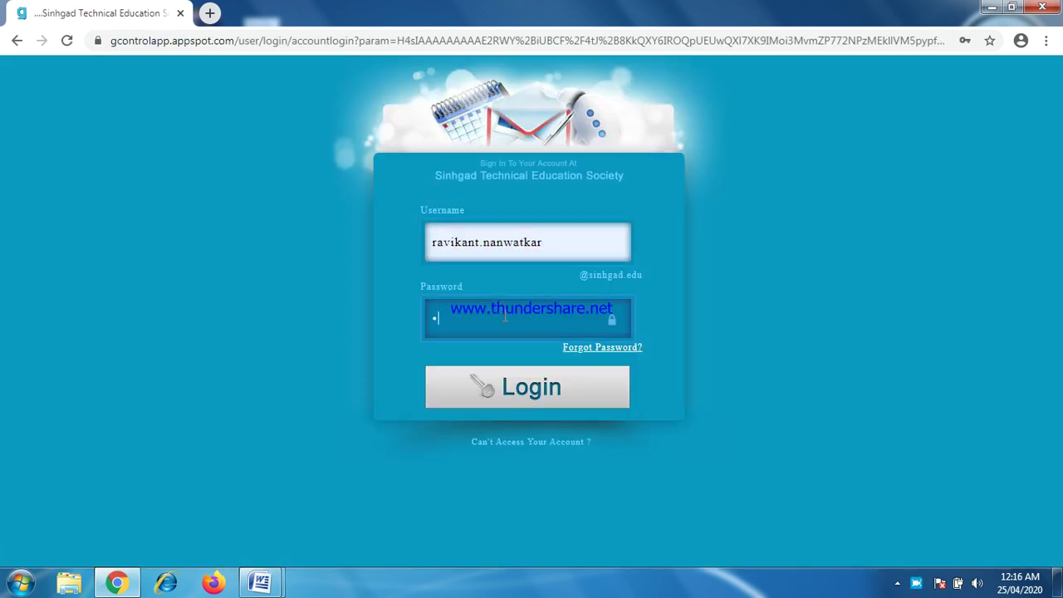
text(••)
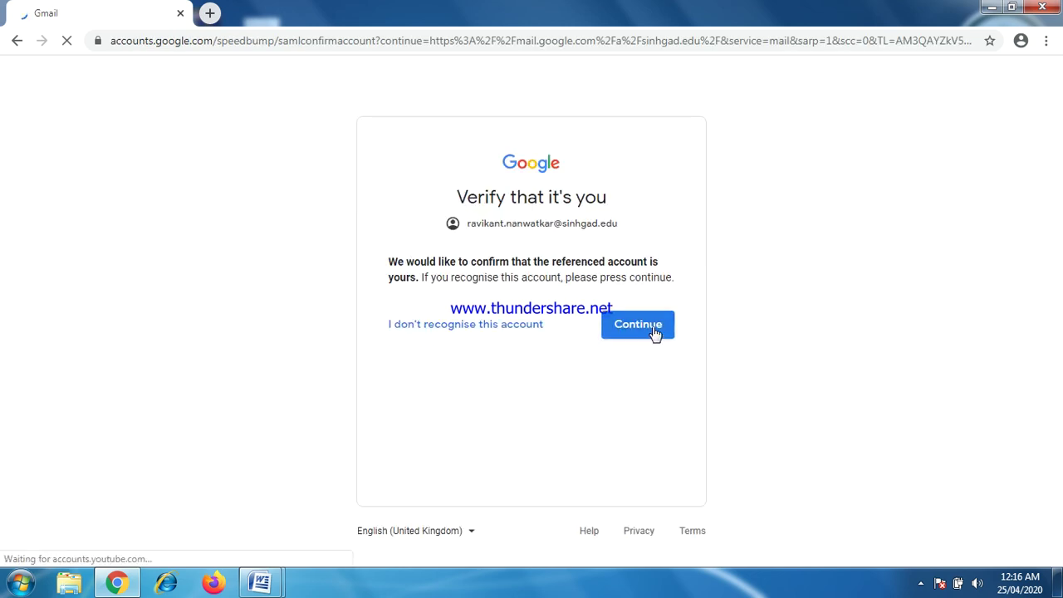
click(653, 326)
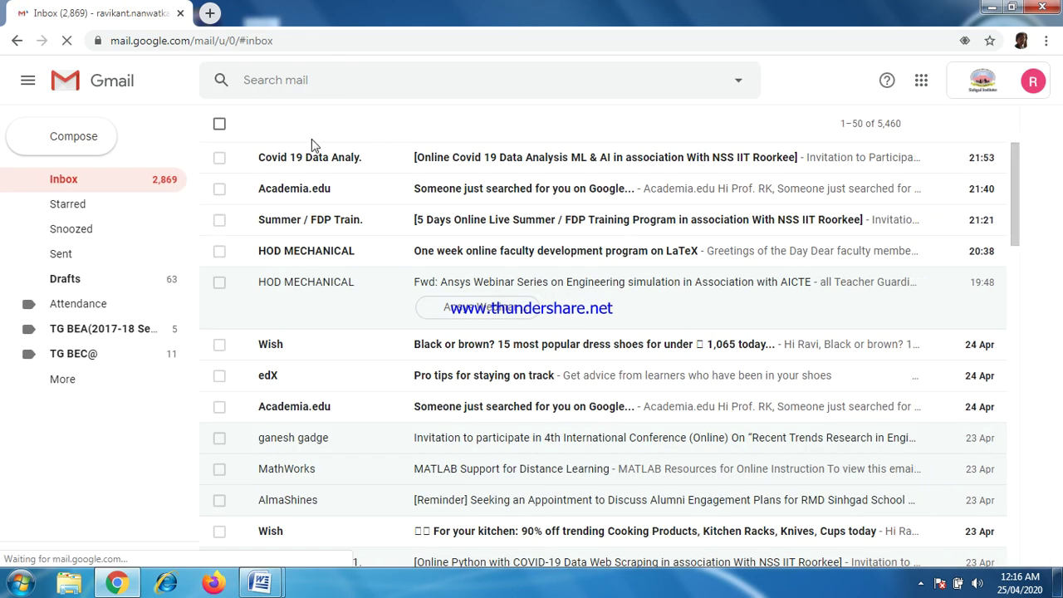
Step: Open Google Forms from the Google apps list and start a new form from the Blank Quiz template
click(926, 92)
scroll(963, 240, down, 4)
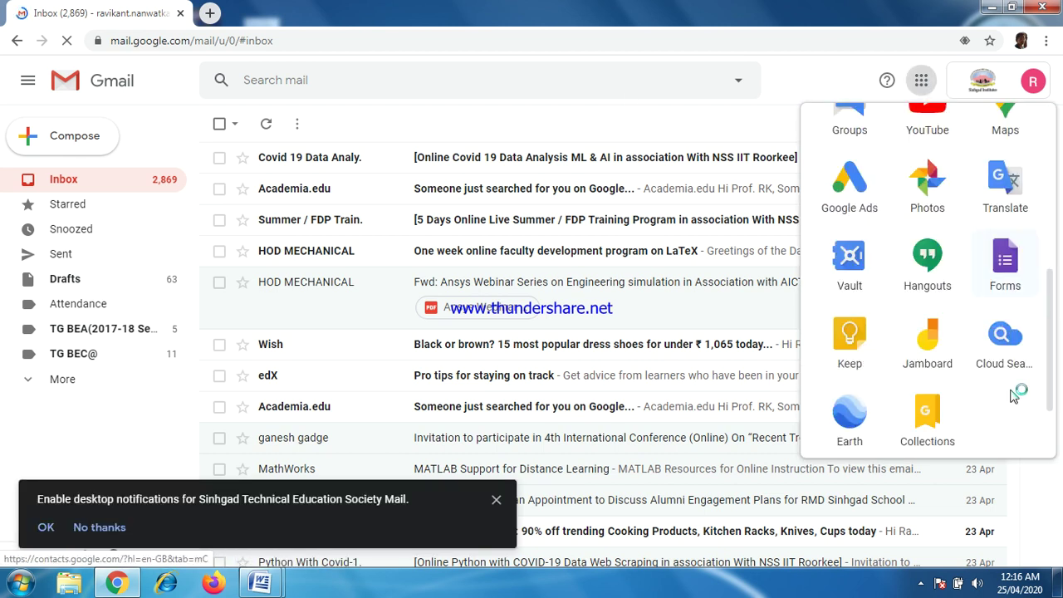
scroll(1013, 394, up, 3)
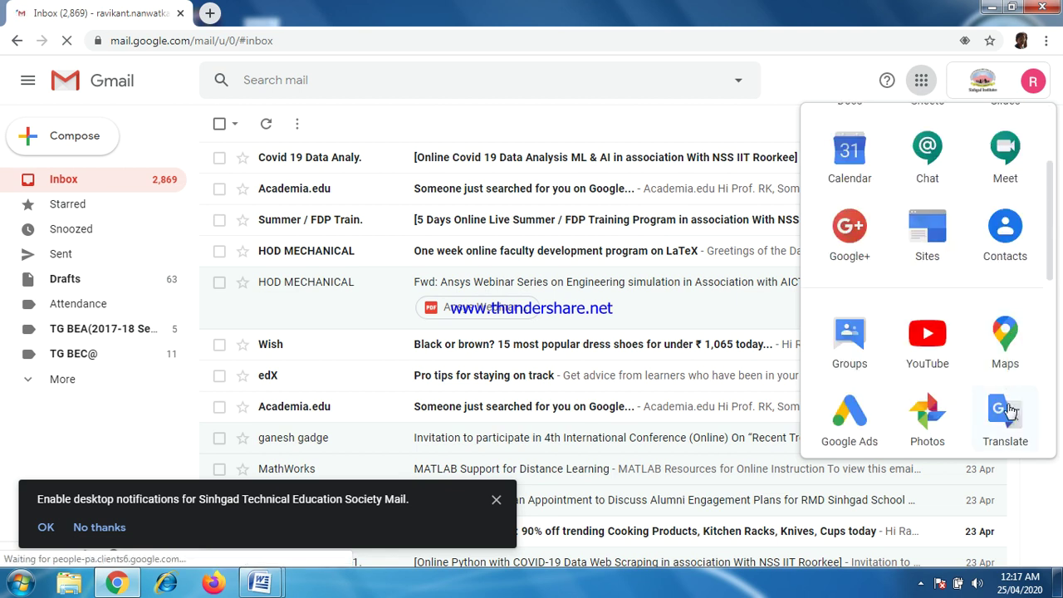
scroll(1006, 249, down, 4)
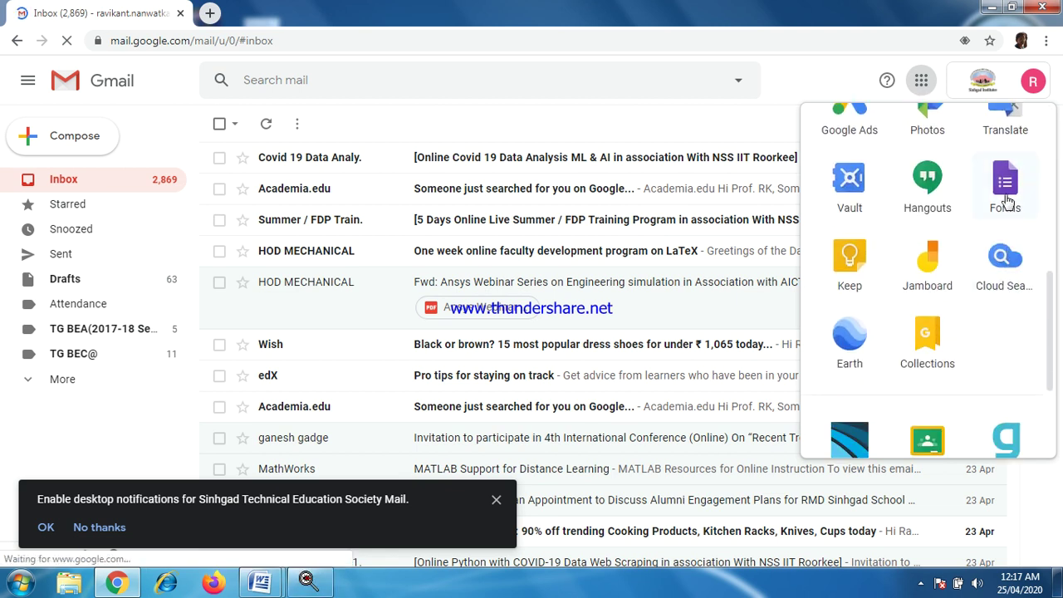
click(1005, 187)
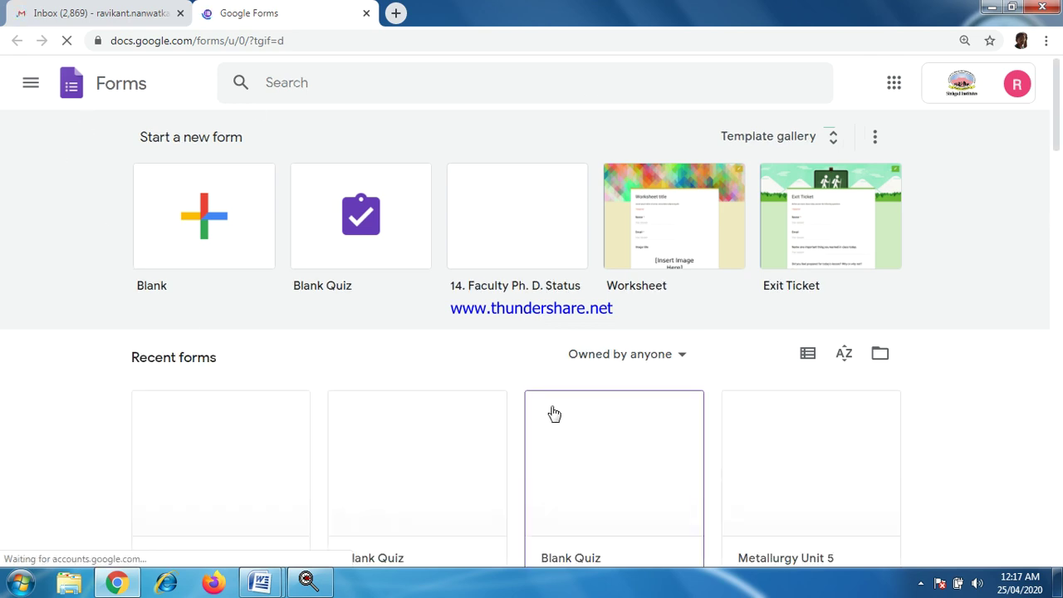
click(361, 217)
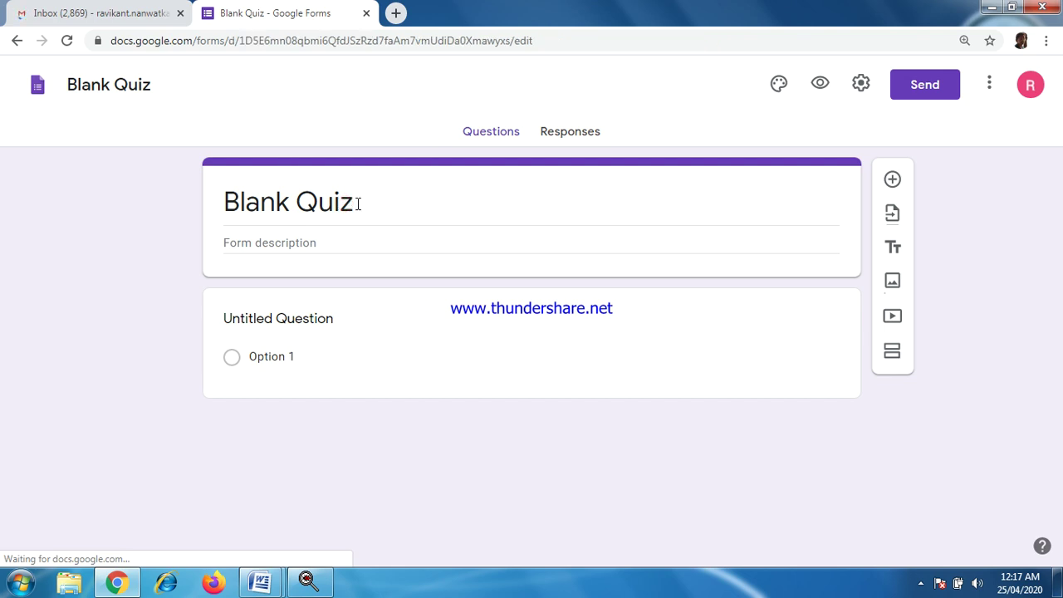
drag(352, 204, 199, 203)
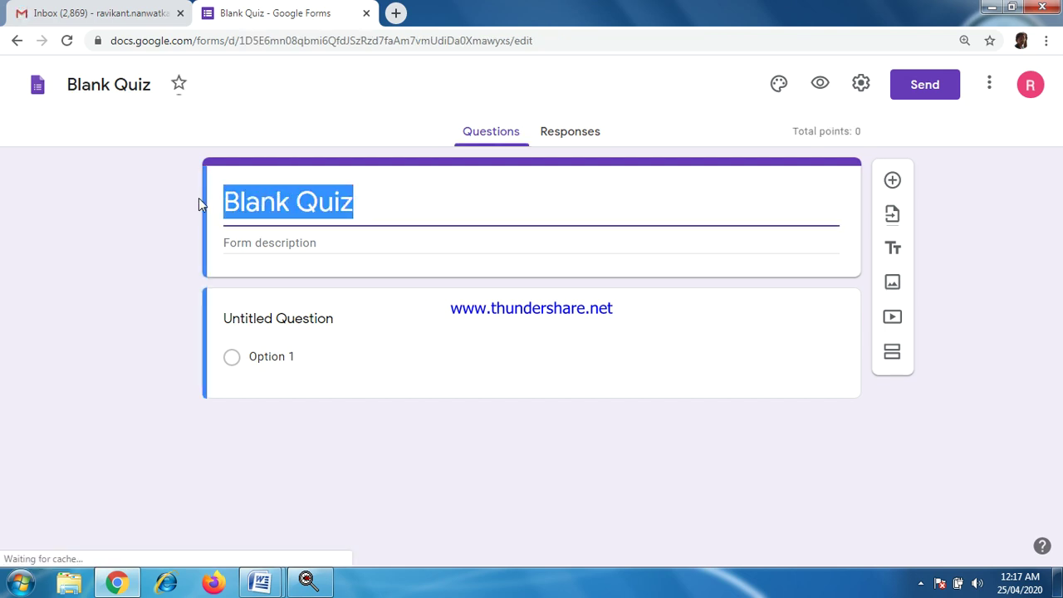
key(Tab)
key(Tab)
text(I)
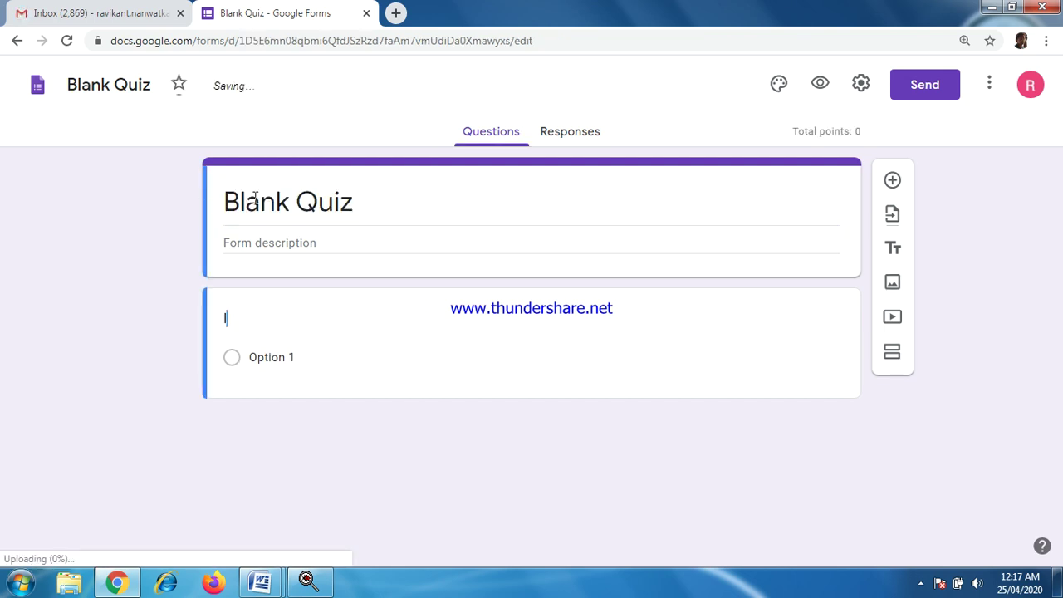
Step: Set the quiz title to "Industrial Engineering" and the form description to "MCQ for unit 1"
triple_click(274, 201)
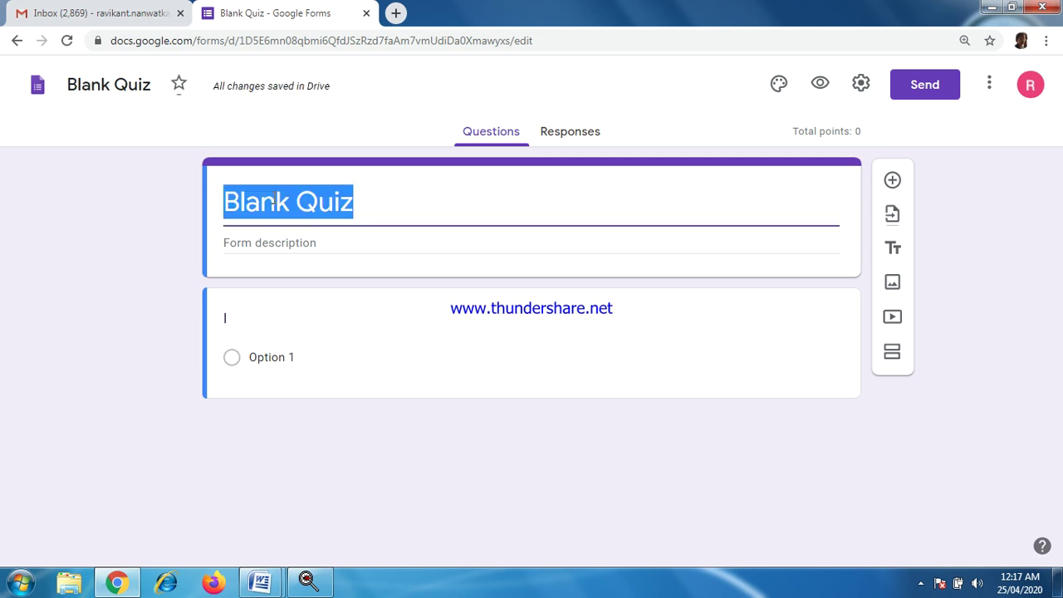
text(Industrial)
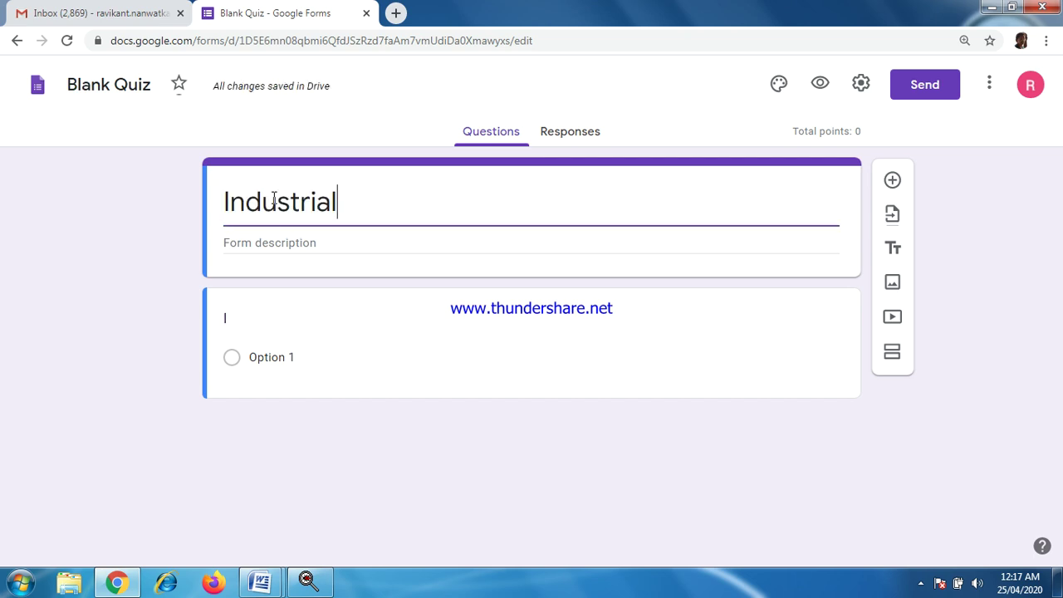
text( Engineering)
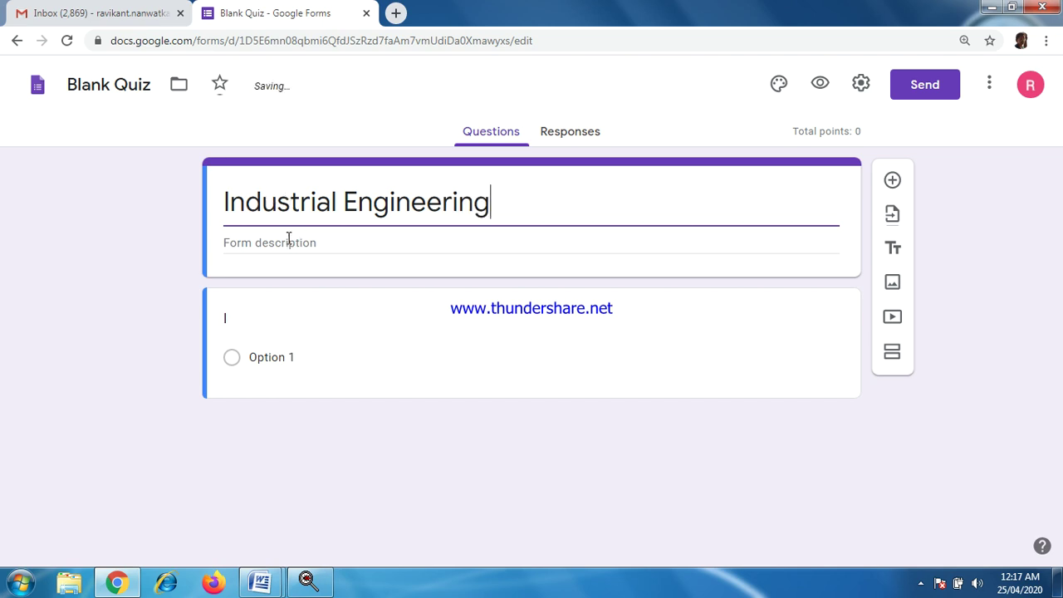
click(288, 241)
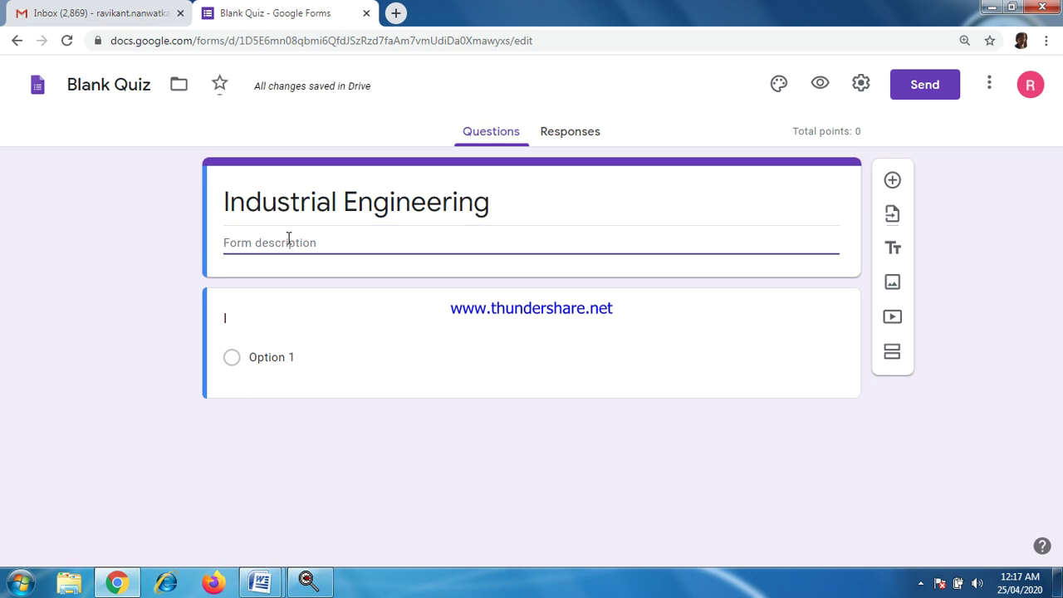
text(MCQ fo)
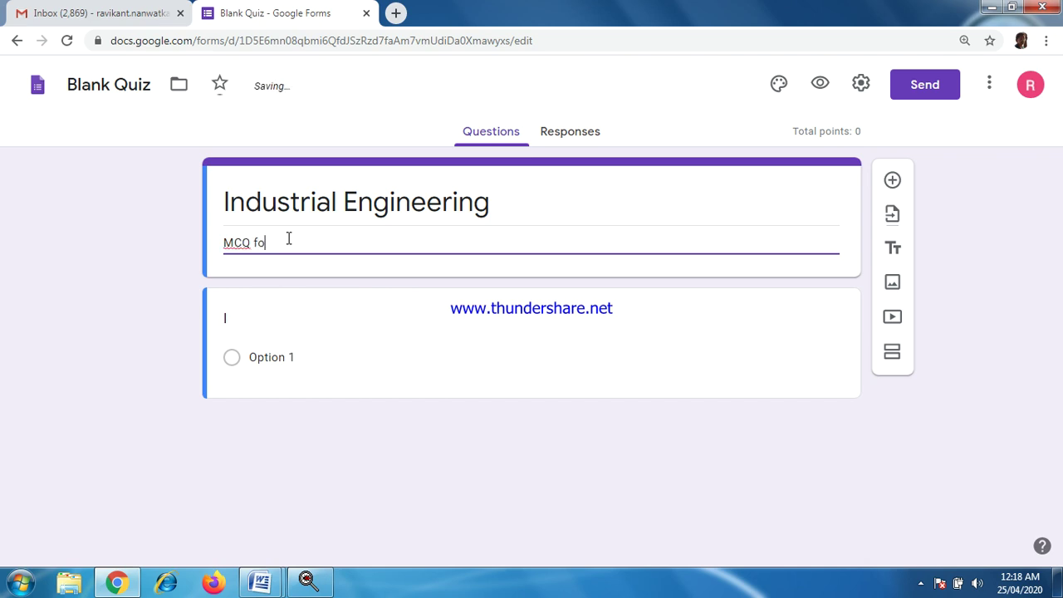
text(r unit 1)
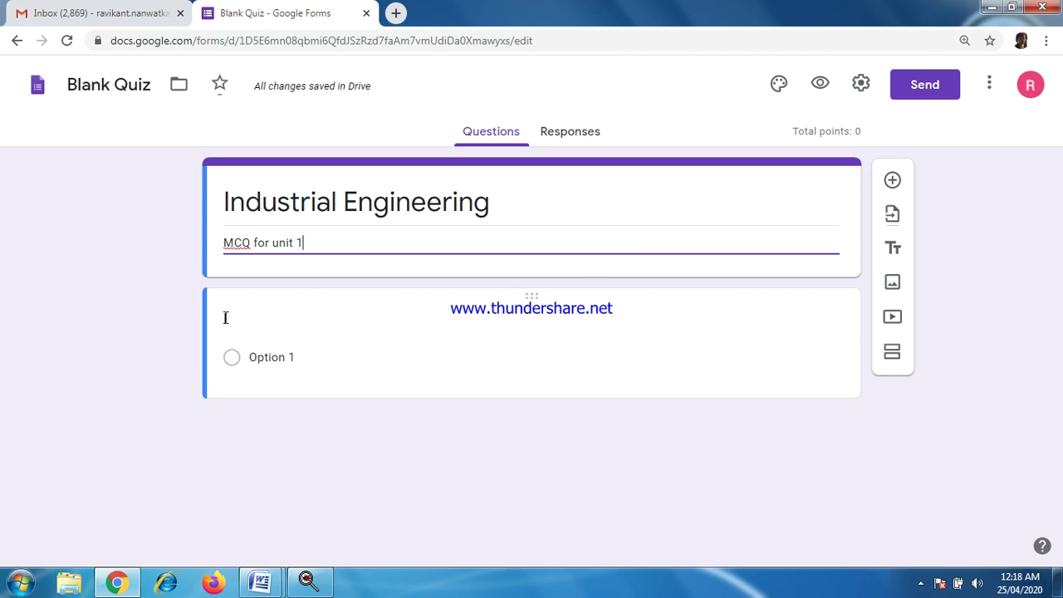
Step: Title the first question "Name of College" and set its type to Short answer
click(225, 317)
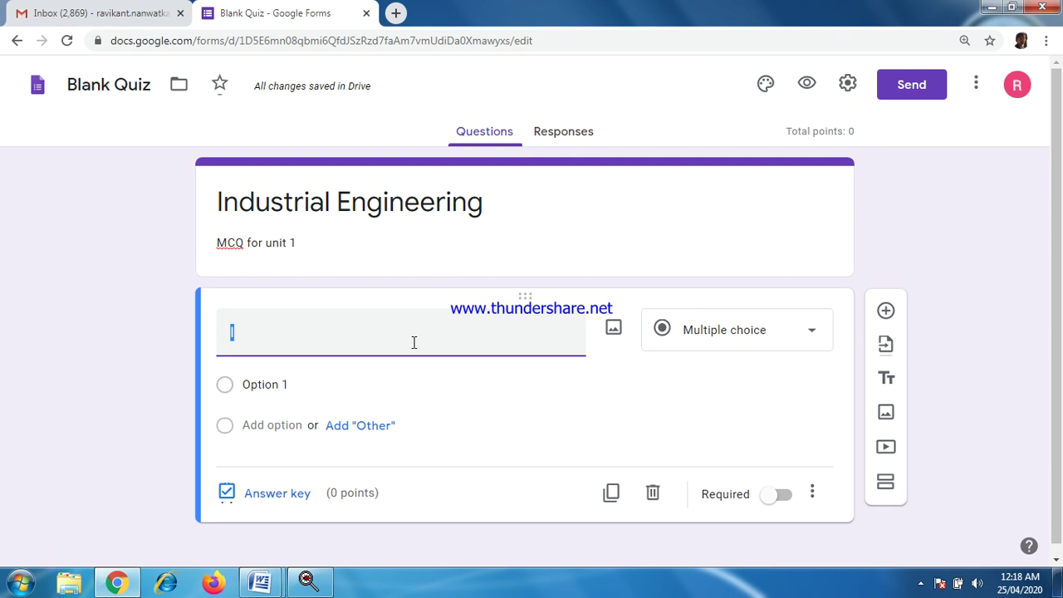
text(Name of Col)
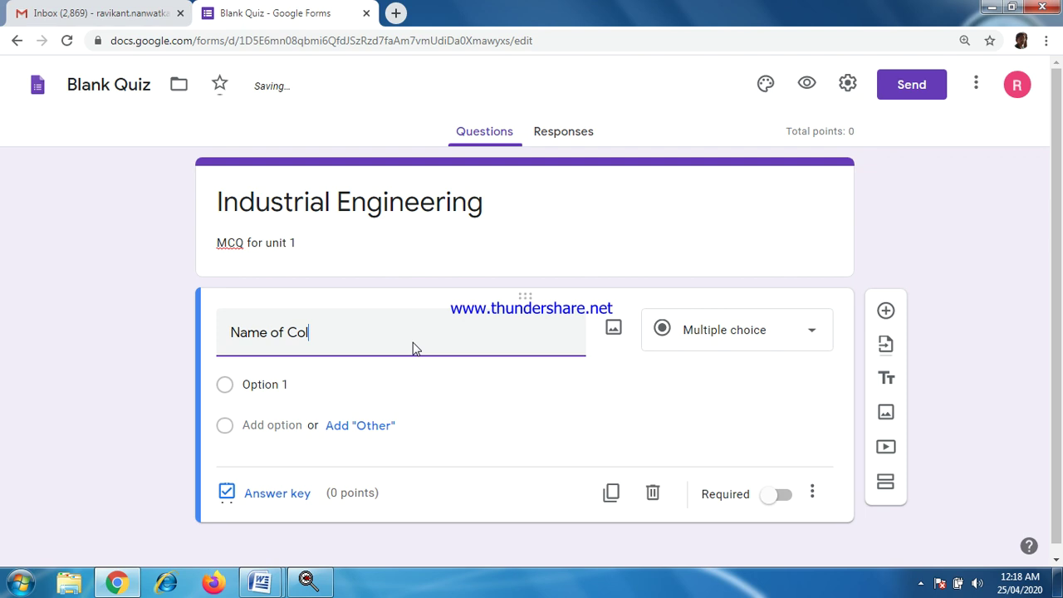
text(lege)
click(816, 330)
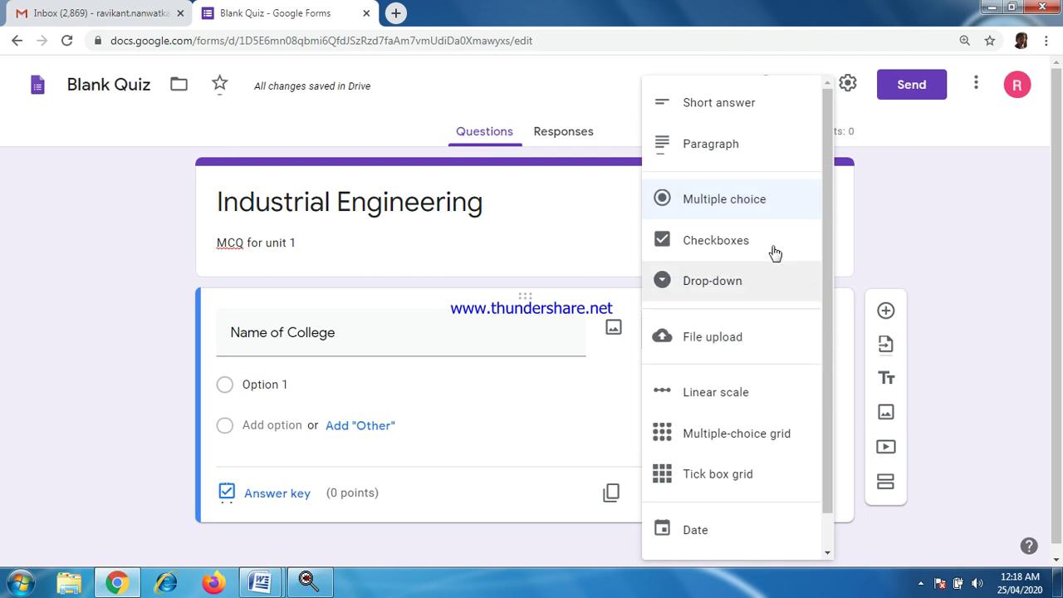
click(734, 108)
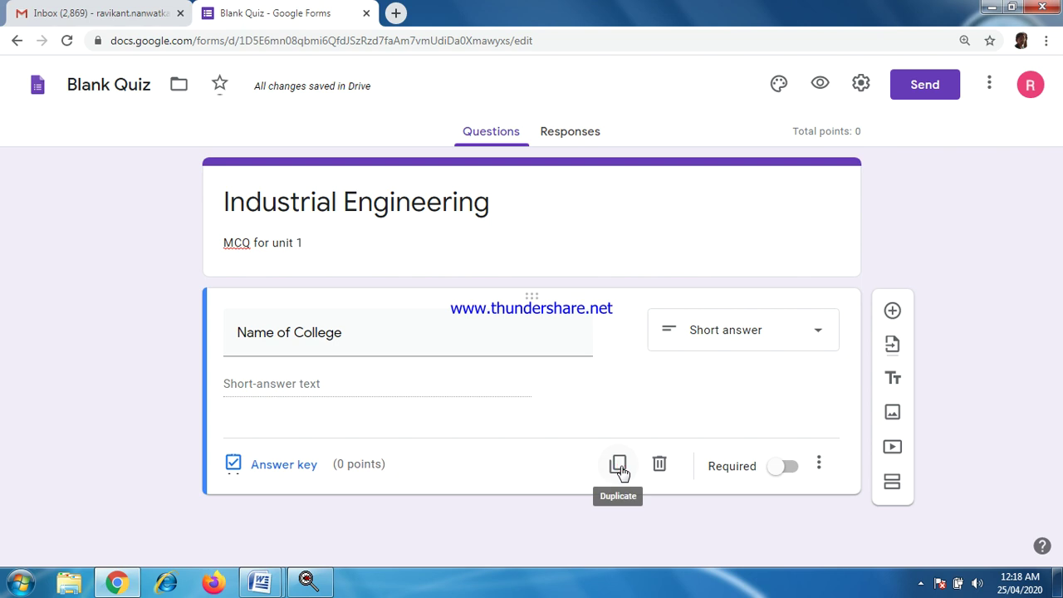
Step: Duplicate the "Name of College" question and retitle the copy "Name of student"
click(619, 467)
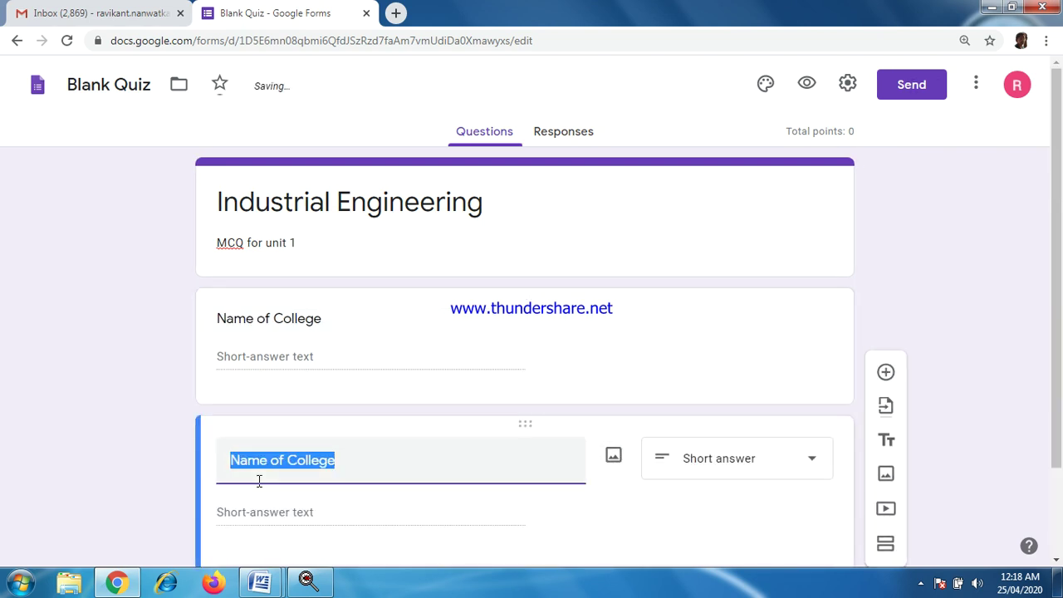
text(Name of st)
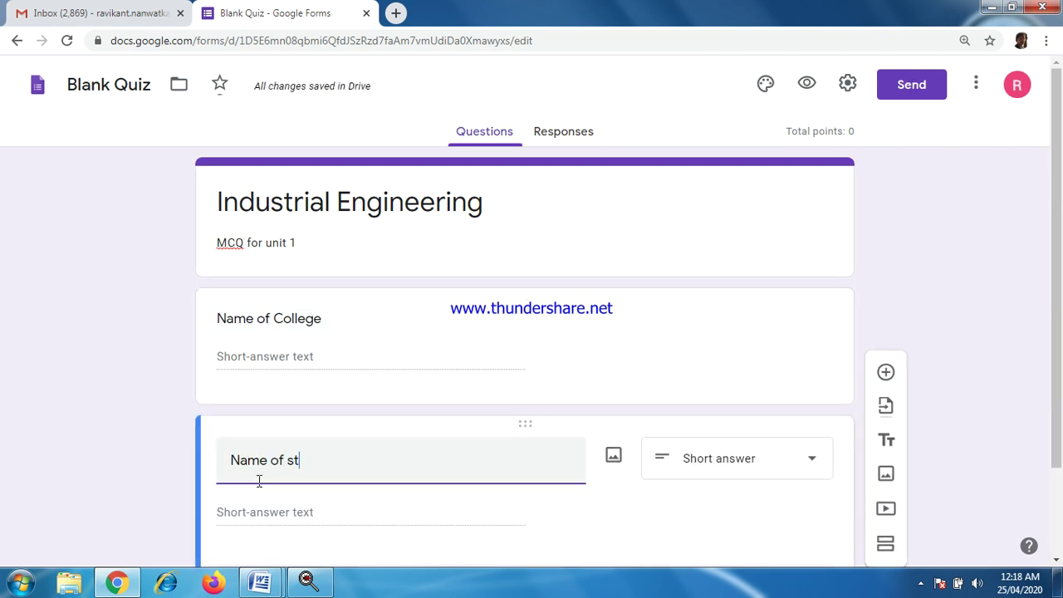
text(udent)
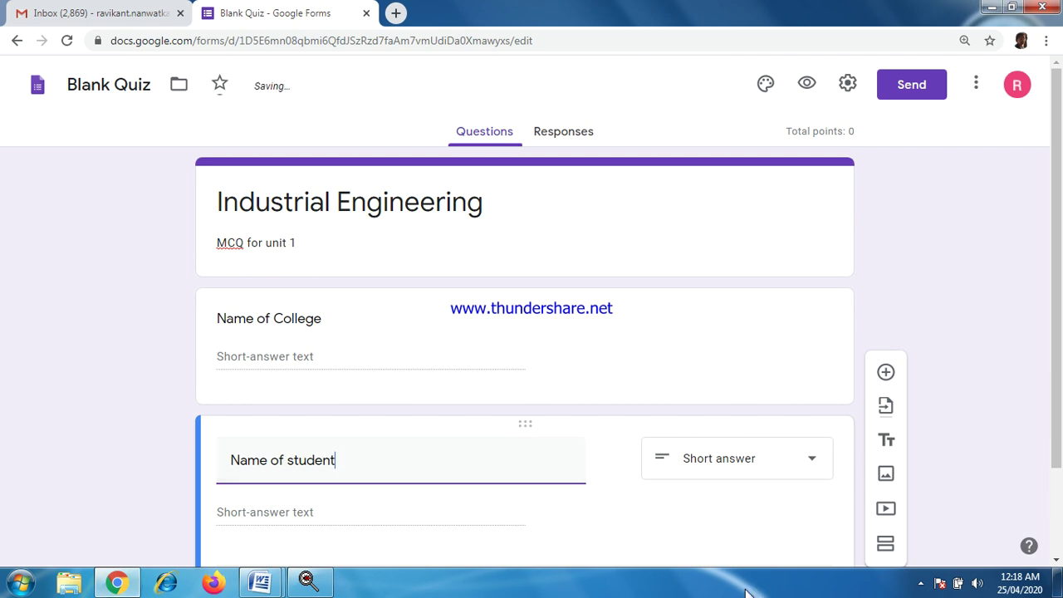
Step: Duplicate the "Name of student" question and retitle the copy "Division"
scroll(583, 490, down, 1)
click(613, 483)
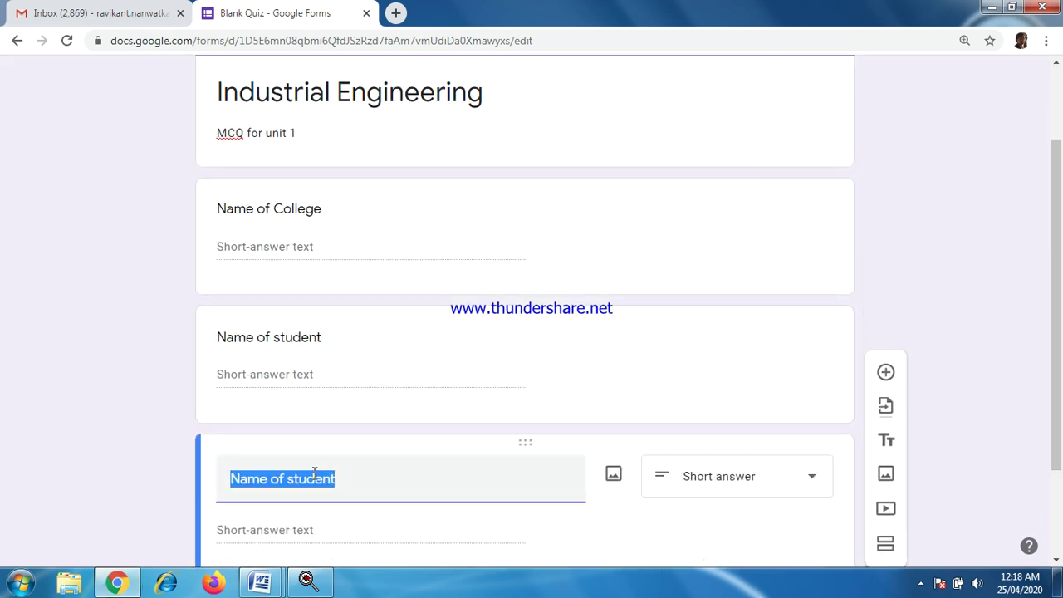
text(Divi)
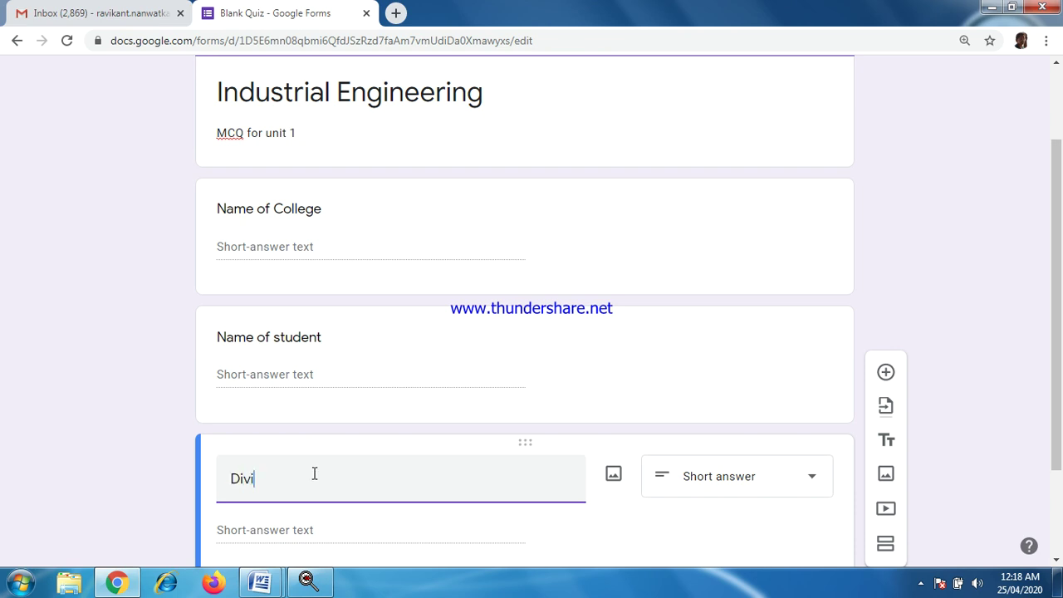
text(sion)
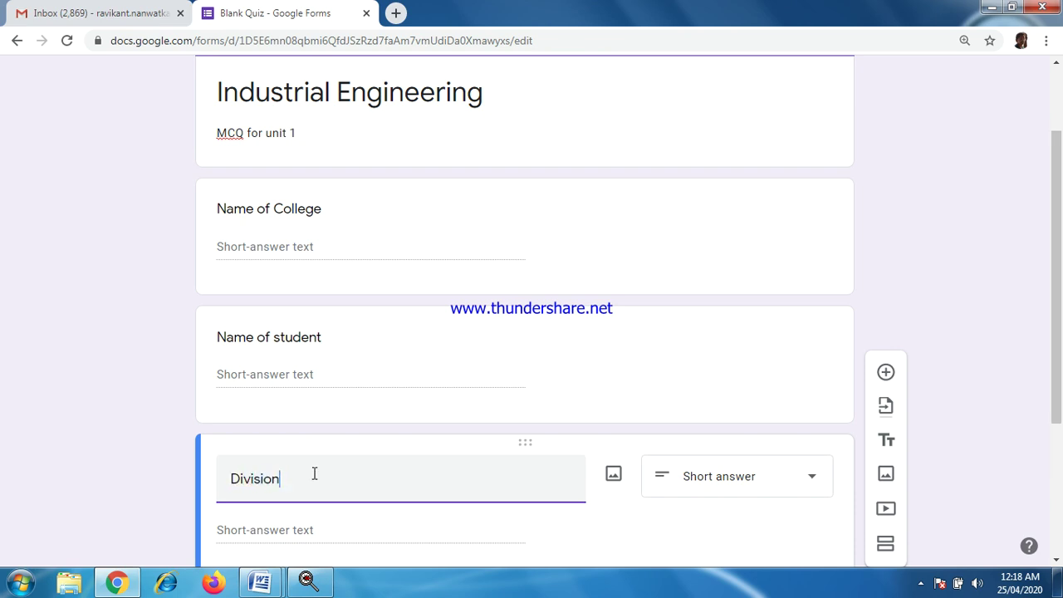
Step: Duplicate the "Division" question and retitle the copy "Roll No."
scroll(676, 470, down, 3)
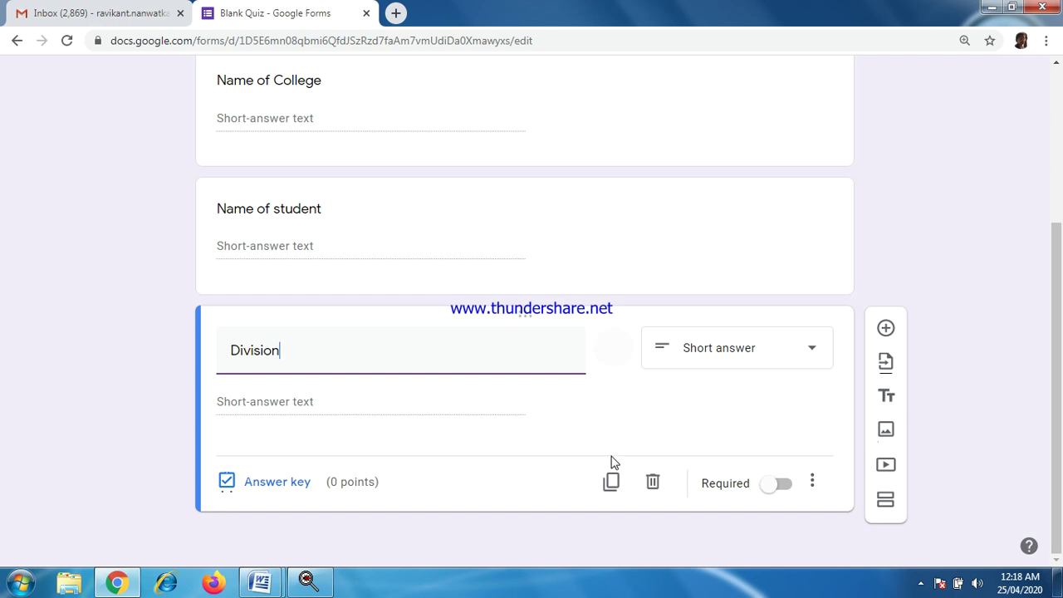
click(611, 485)
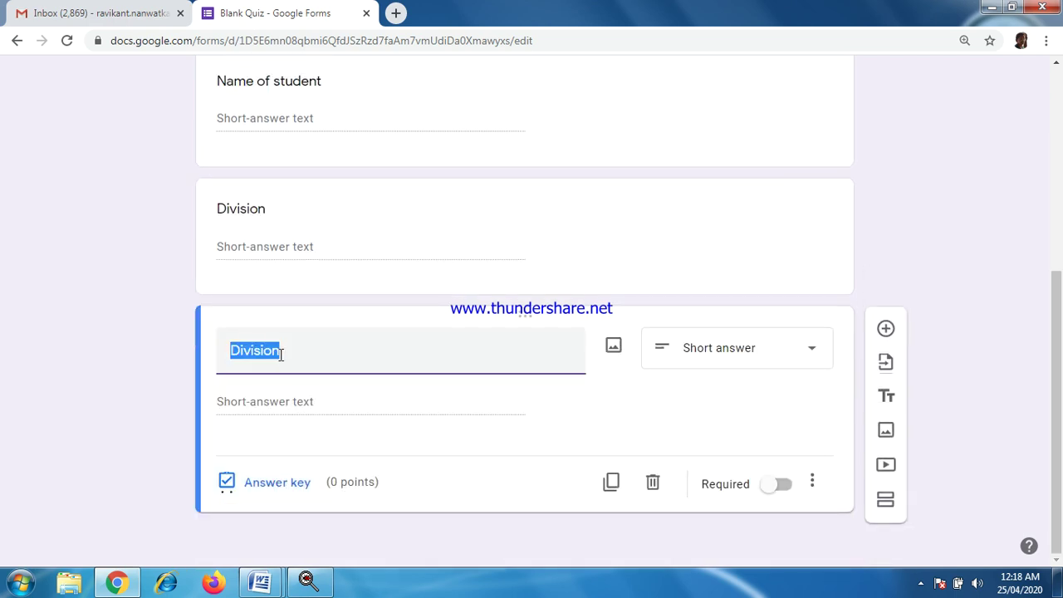
text(Roll No.)
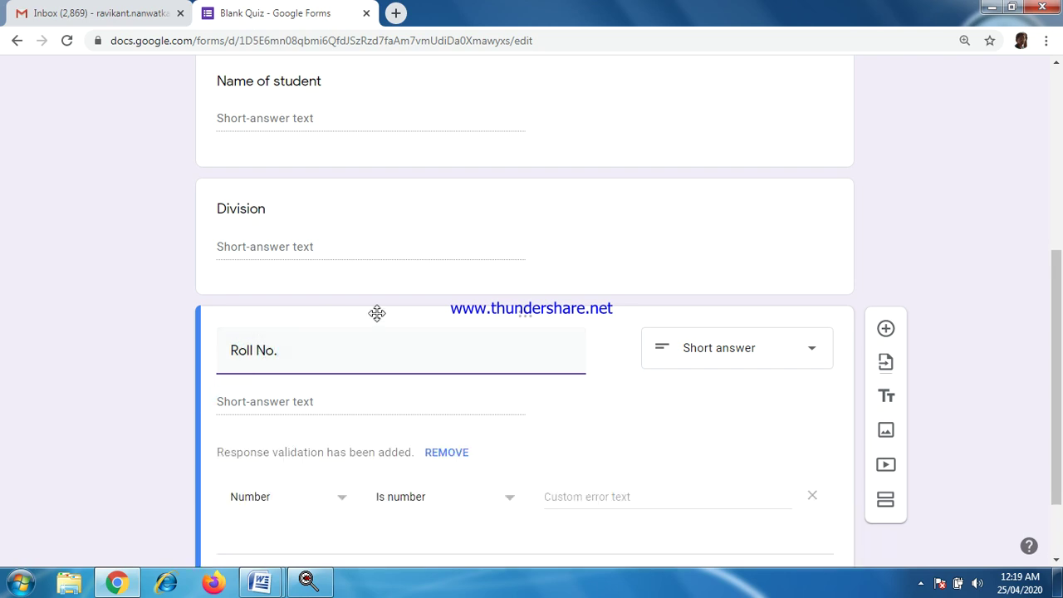
Step: Duplicate the "Roll No." question and replace the copy's title with the "increase the productivity… resources." text copied from the Word document
scroll(375, 313, down, 2)
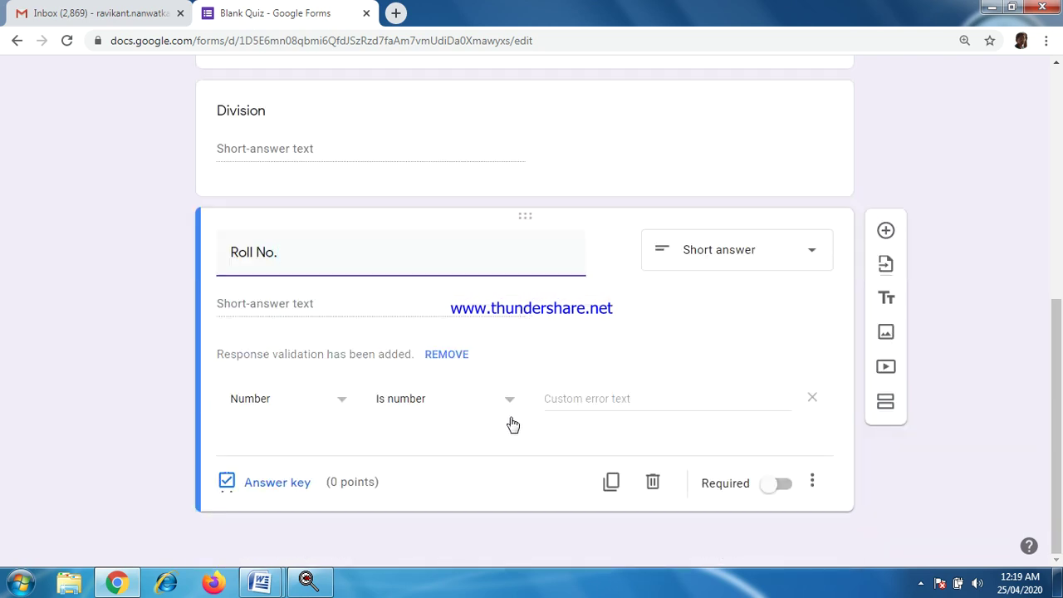
click(613, 484)
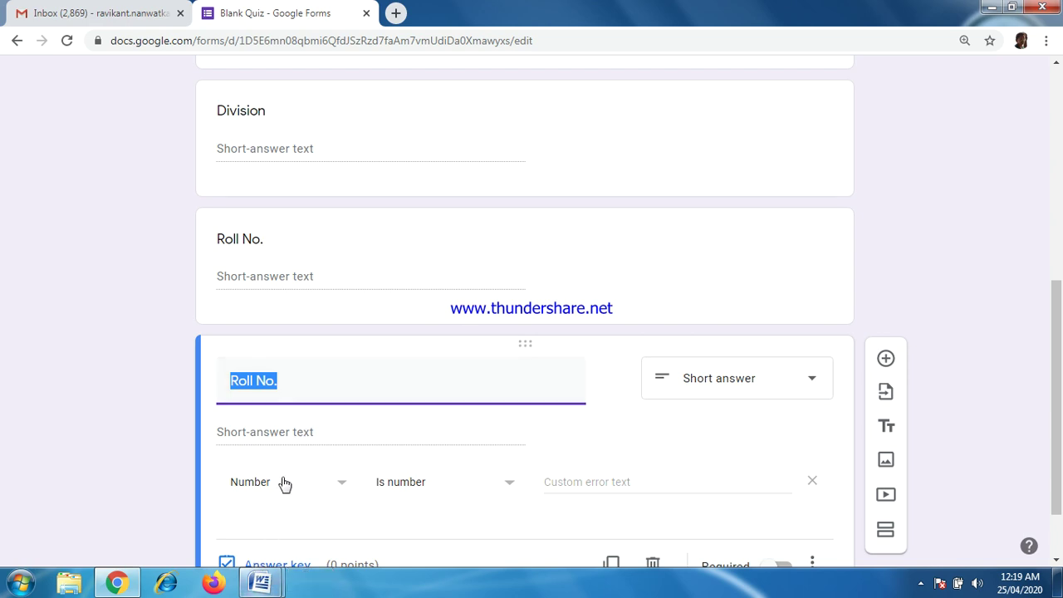
mouse_move(277, 584)
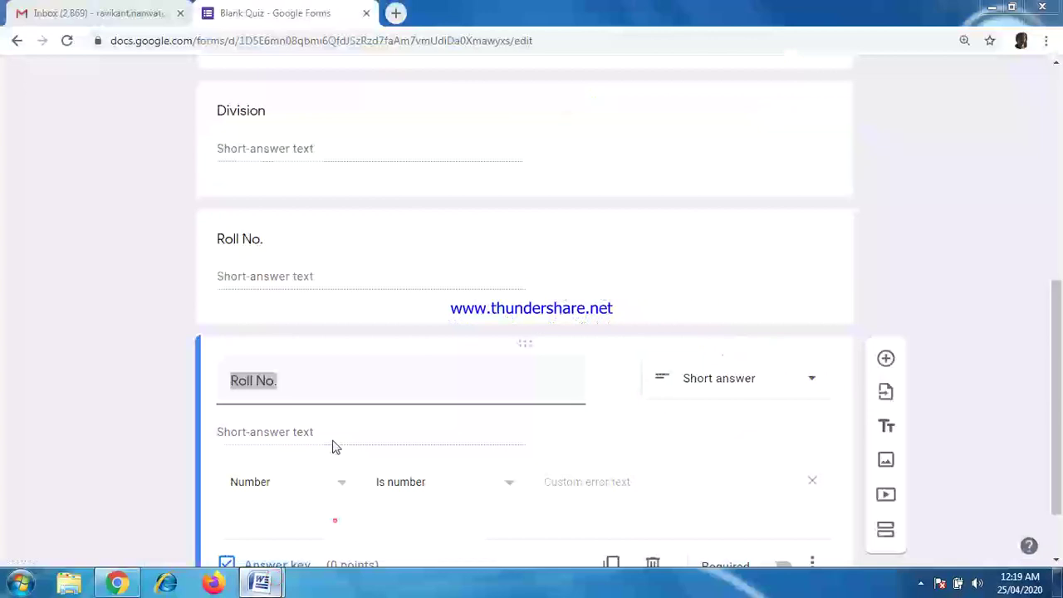
click(337, 528)
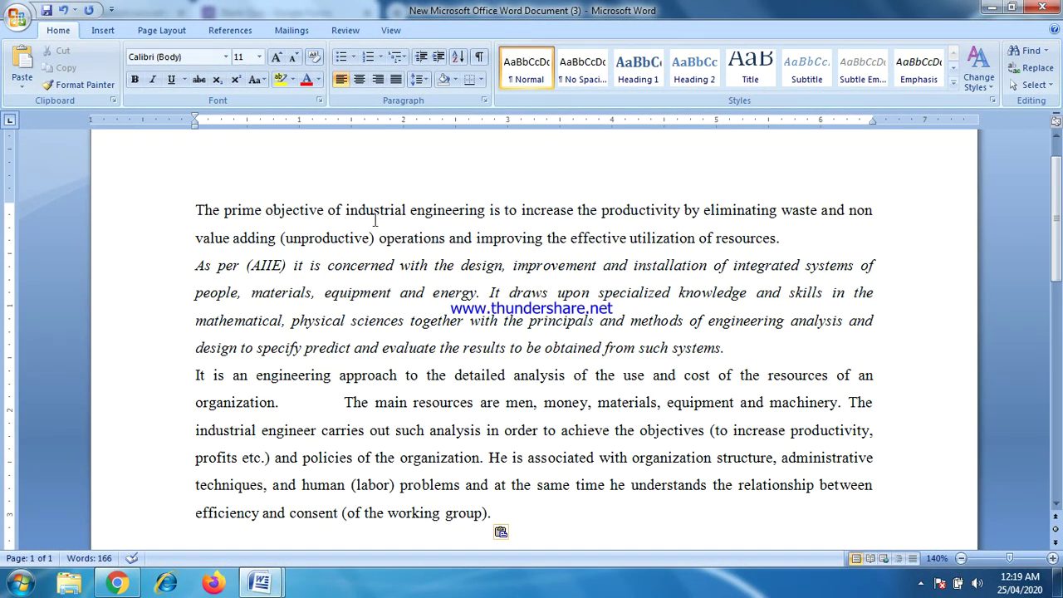
drag(521, 210, 789, 241)
key(ctrl+c)
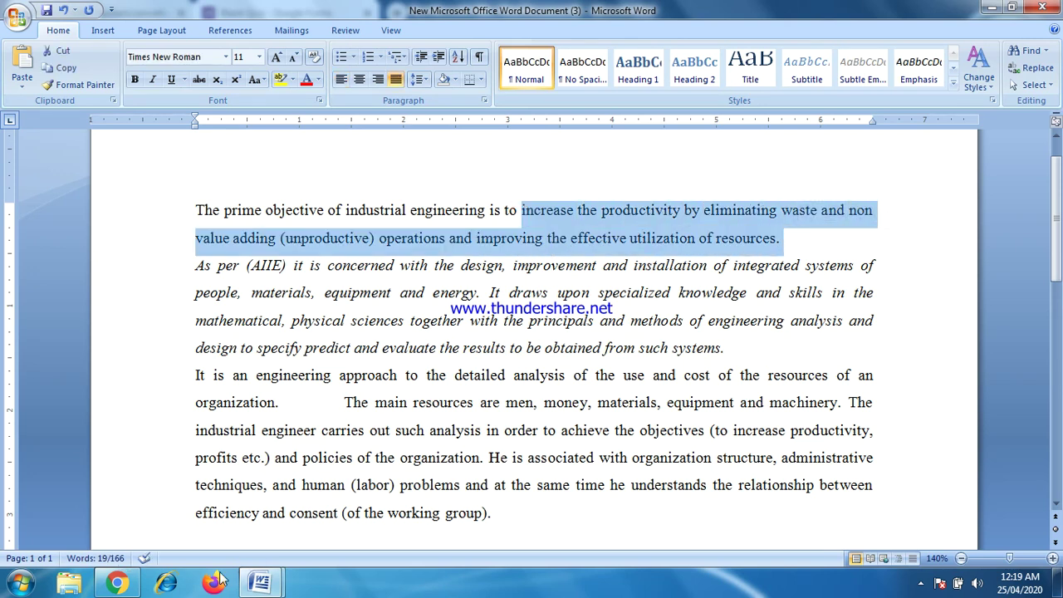
click(117, 582)
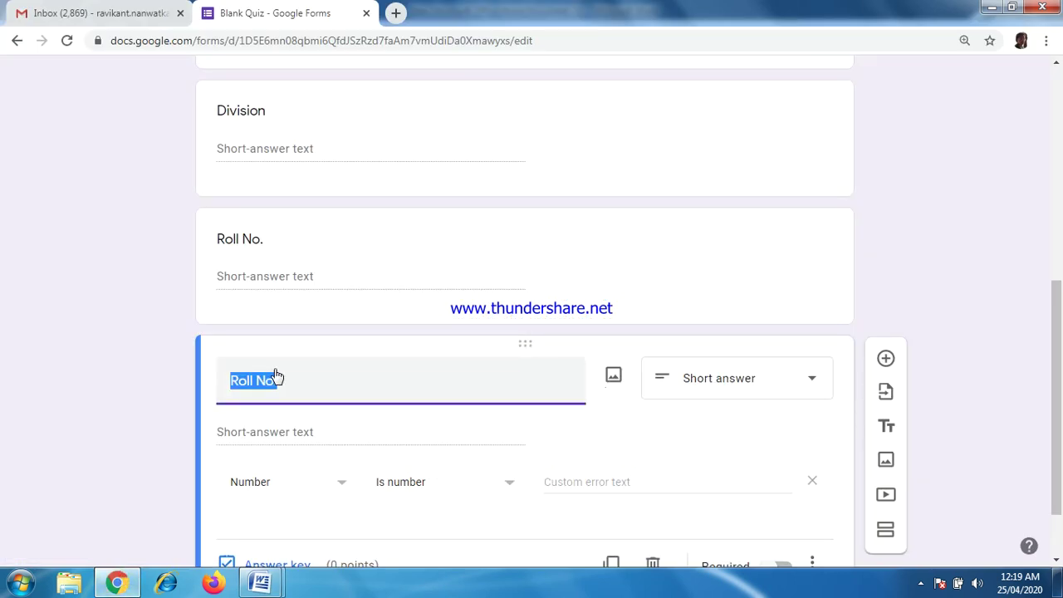
key(ctrl+v)
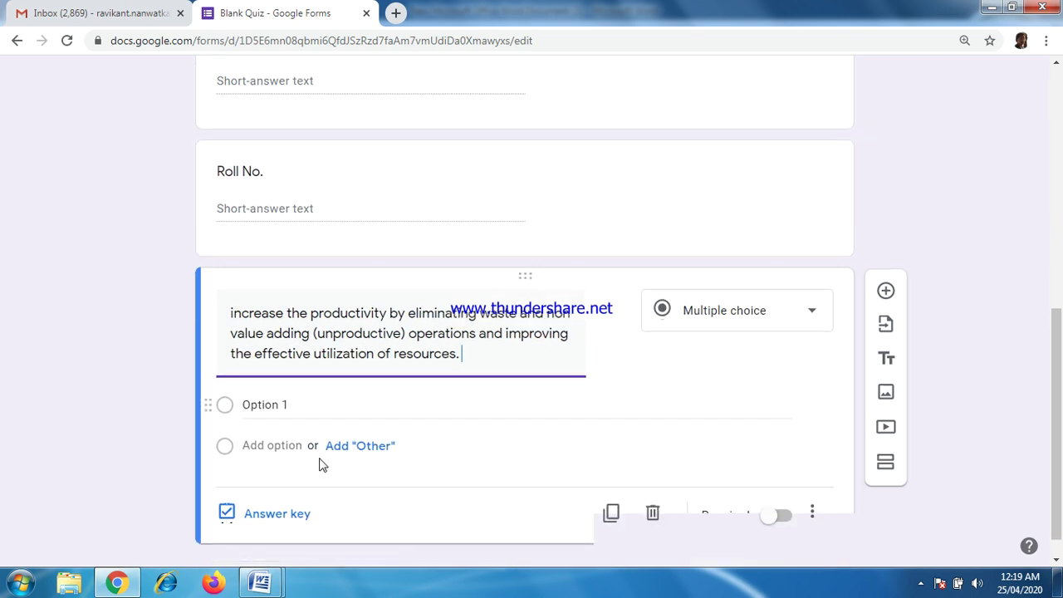
Step: Enter "Quality control" and "production planning" as the first two options of the productivity question
click(267, 395)
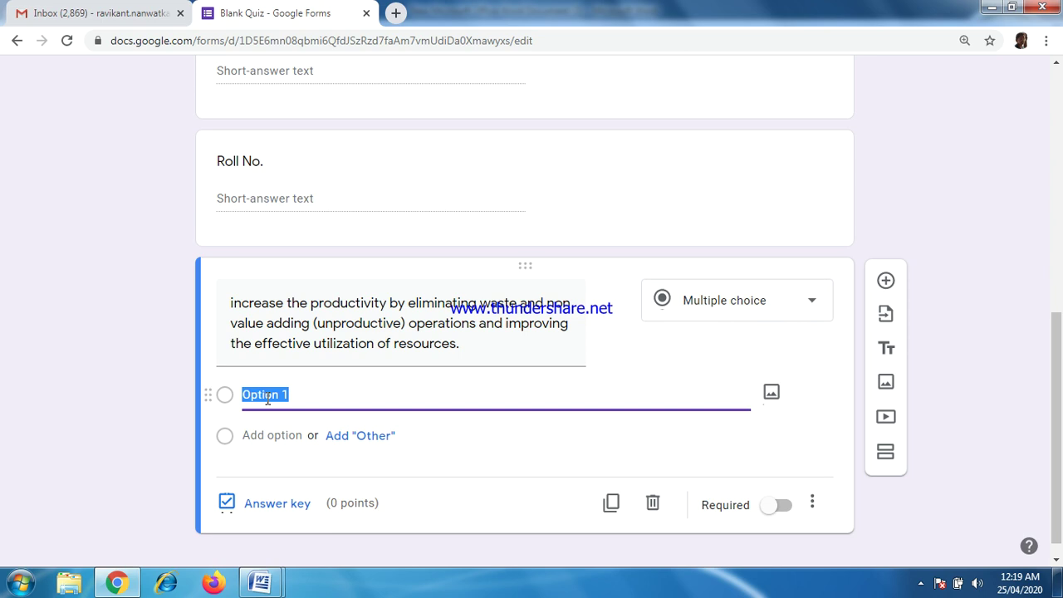
text(Q)
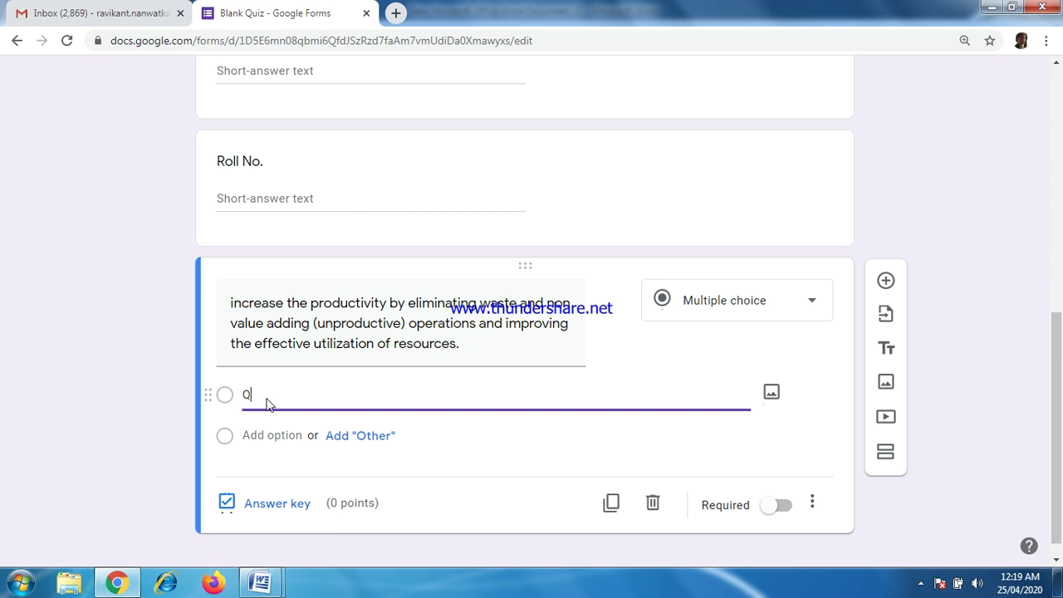
text(uality cont)
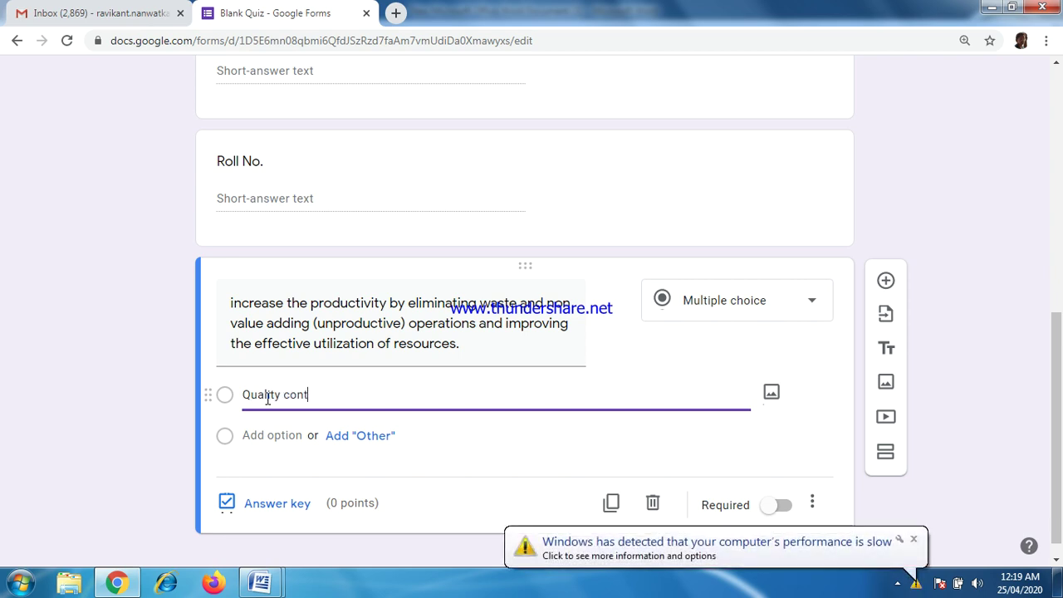
text(rol)
click(287, 431)
text(p)
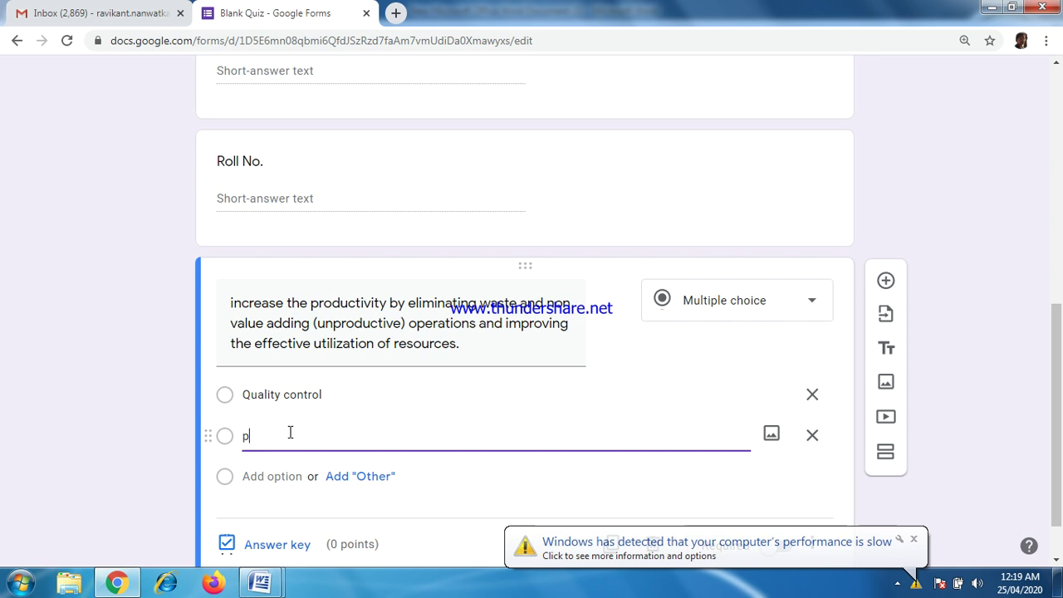
text(roduction planning)
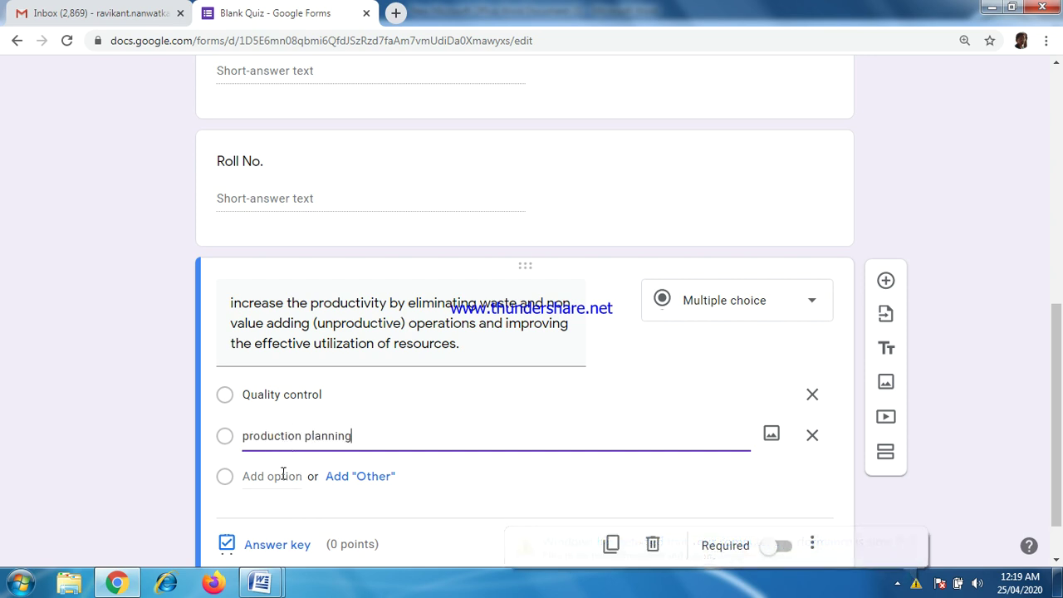
Step: Add "industrial engineering" and "none of this" as the third and fourth options of the productivity question
click(283, 474)
text(industrial engineering)
scroll(283, 482, down, 1)
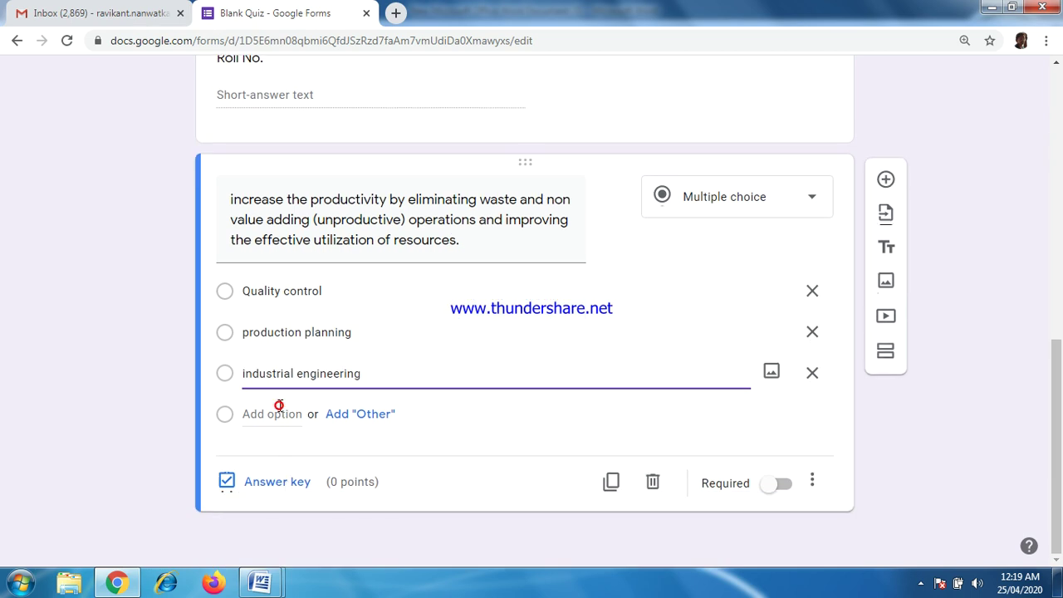
click(280, 414)
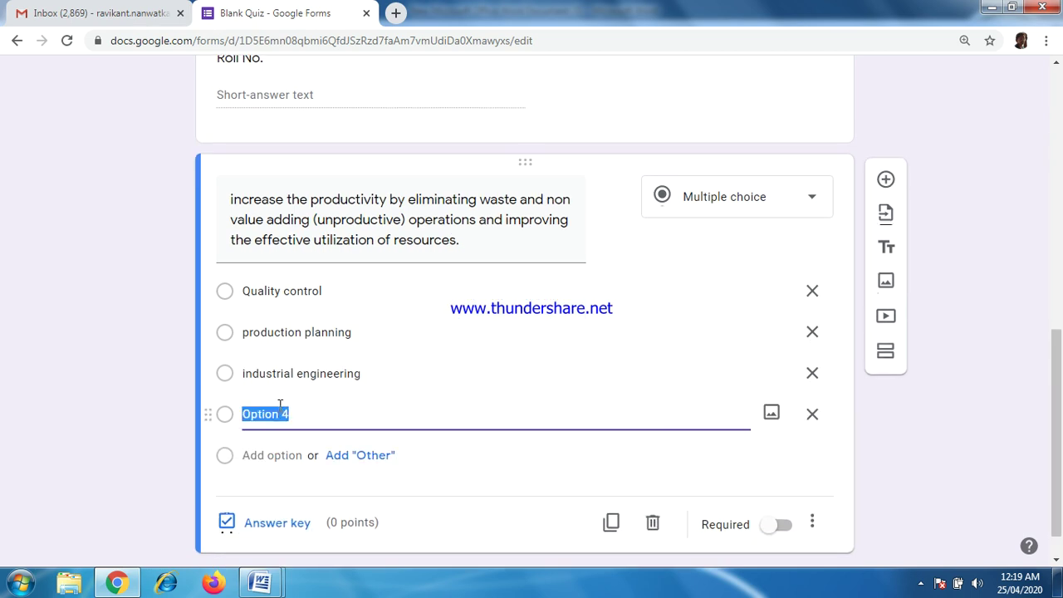
text(none of this)
Step: Set the productivity question's answer key to "industrial engineering" and its score to 1 point
scroll(280, 407, down, 1)
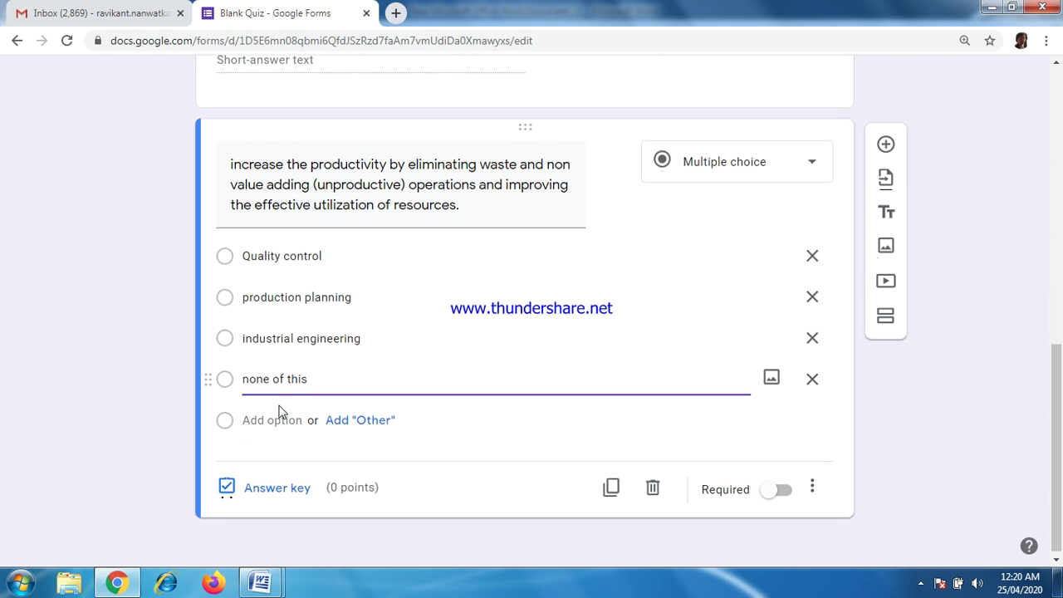
click(271, 484)
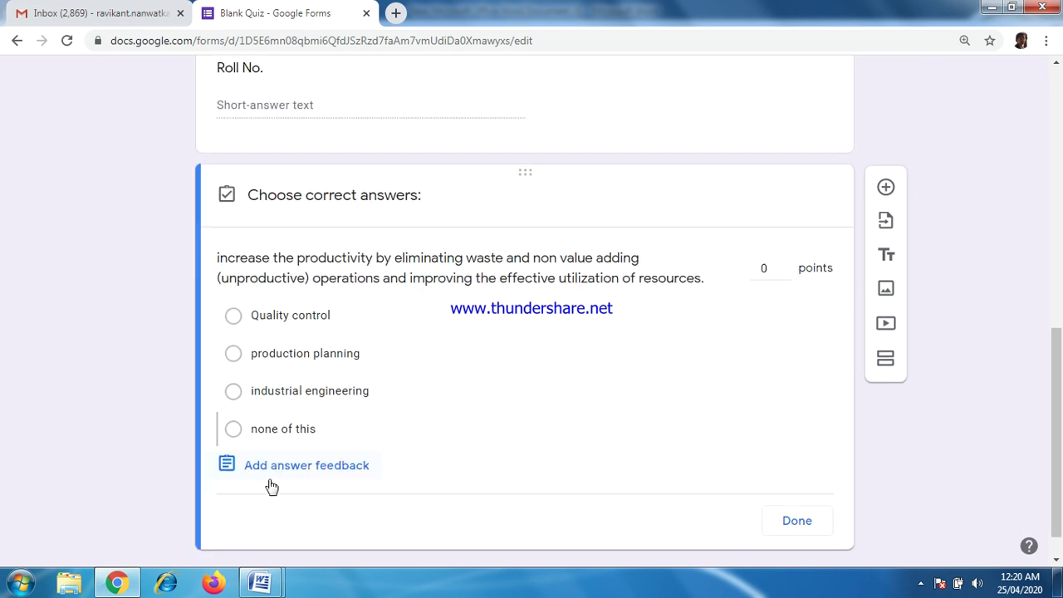
click(297, 395)
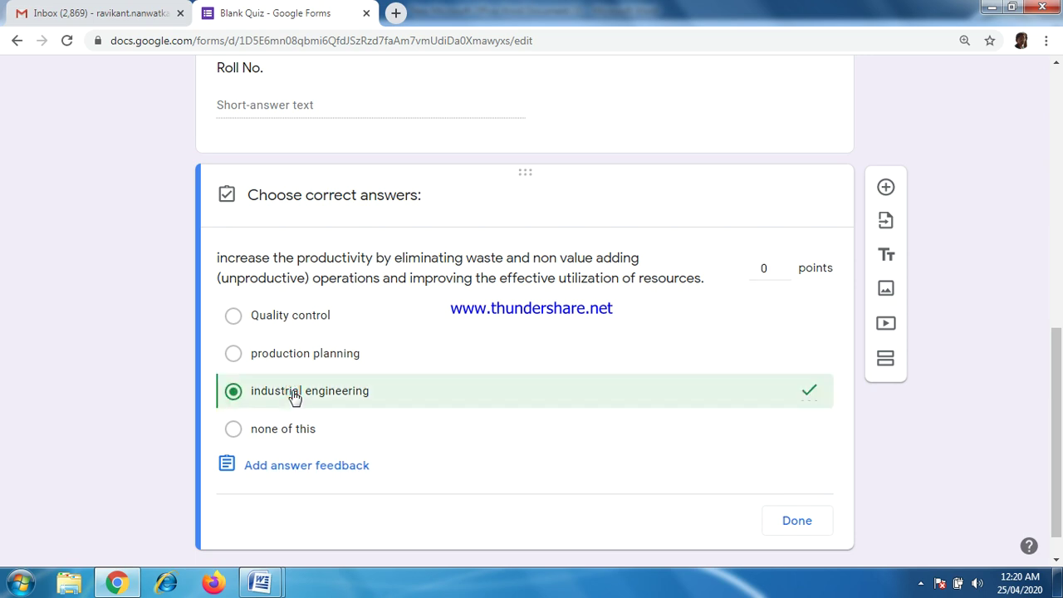
click(785, 268)
click(791, 521)
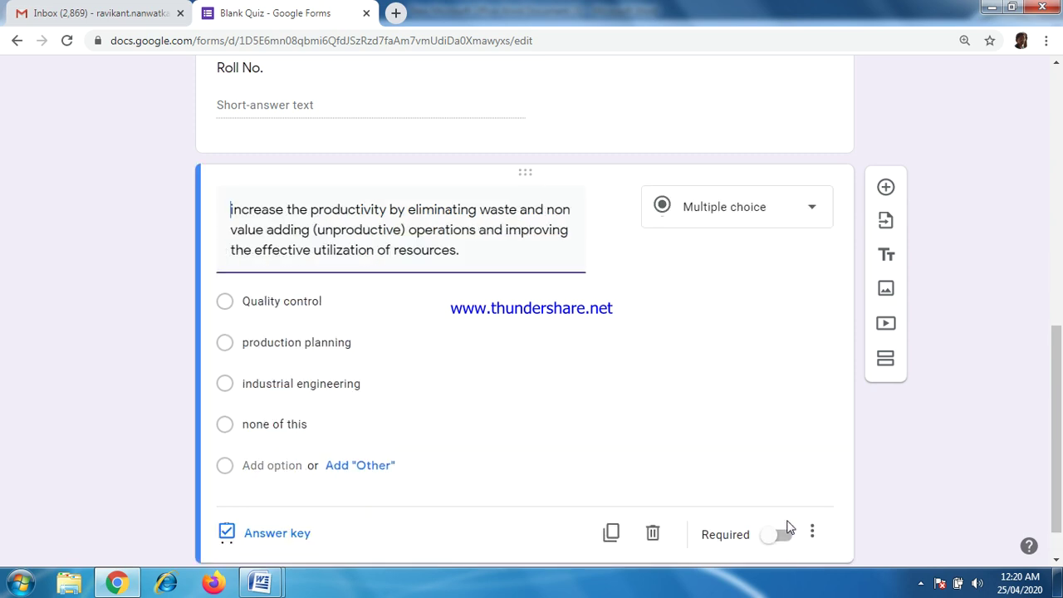
Step: Duplicate the productivity question and retitle the copy "Identify the image"
scroll(634, 418, down, 1)
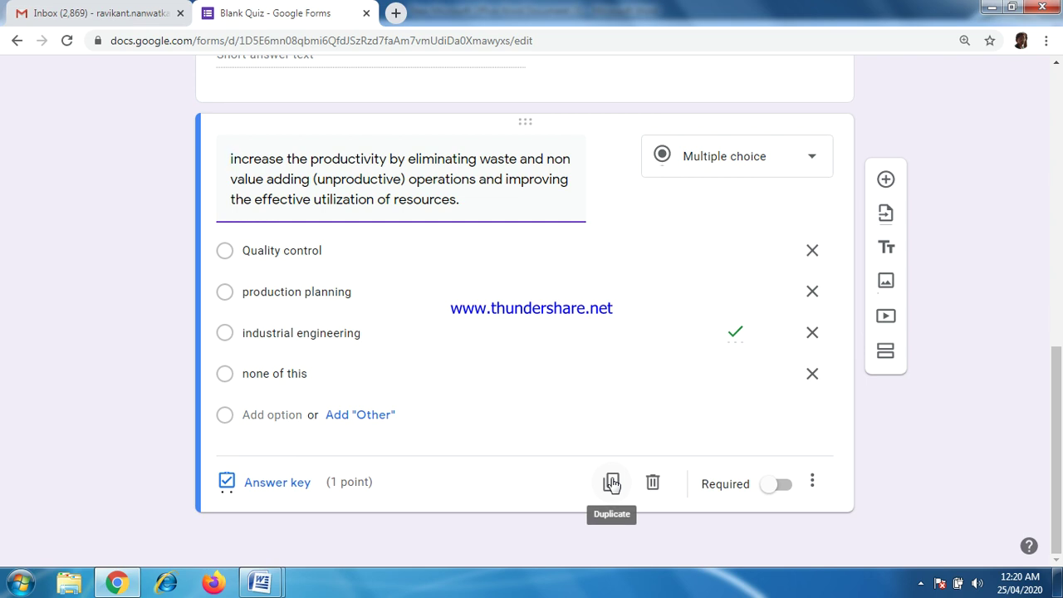
click(612, 483)
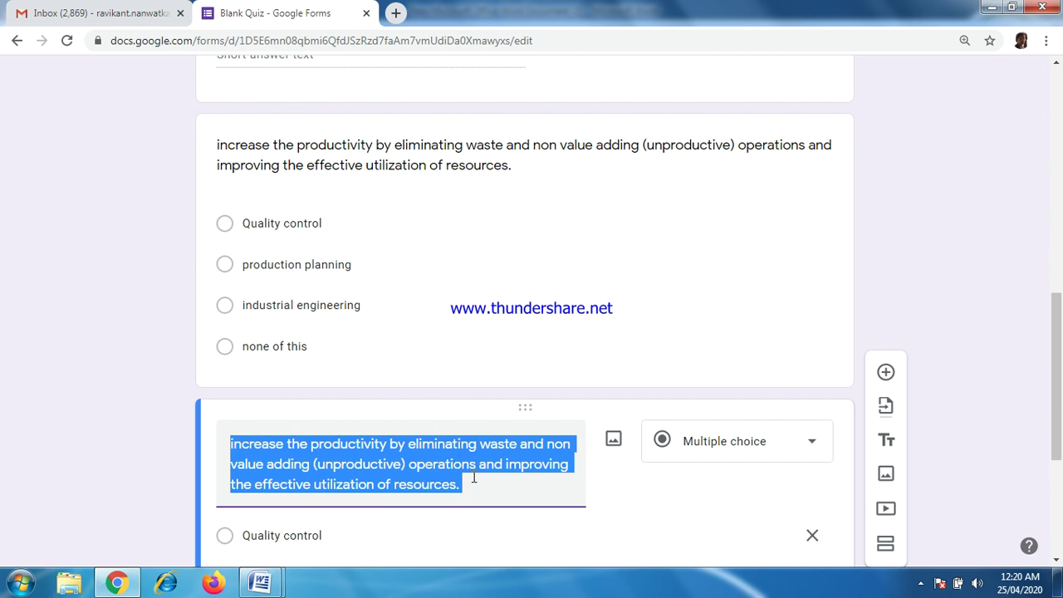
text(Identify the imgae)
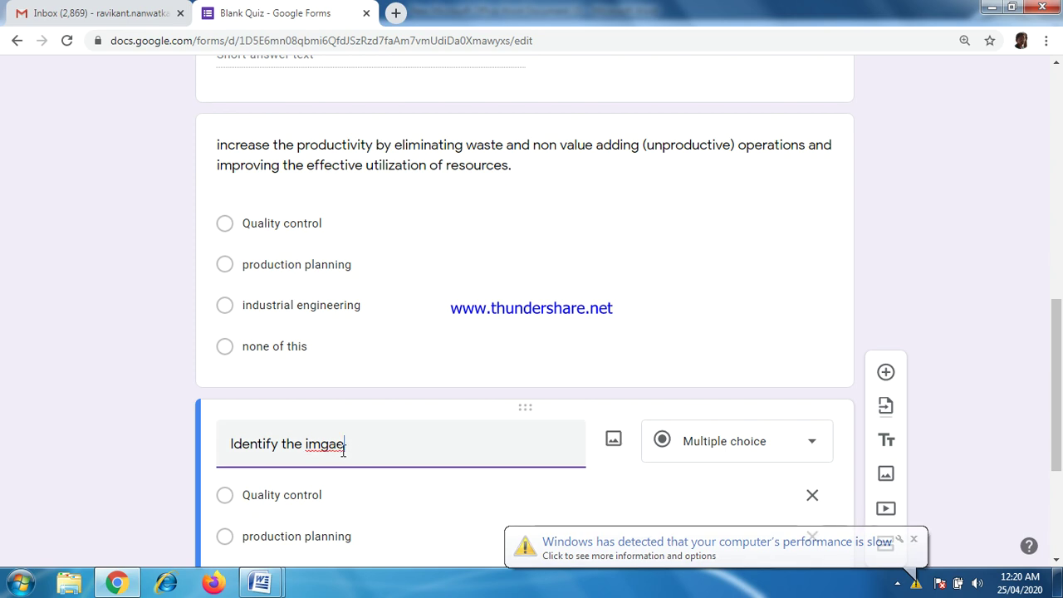
right_click(341, 448)
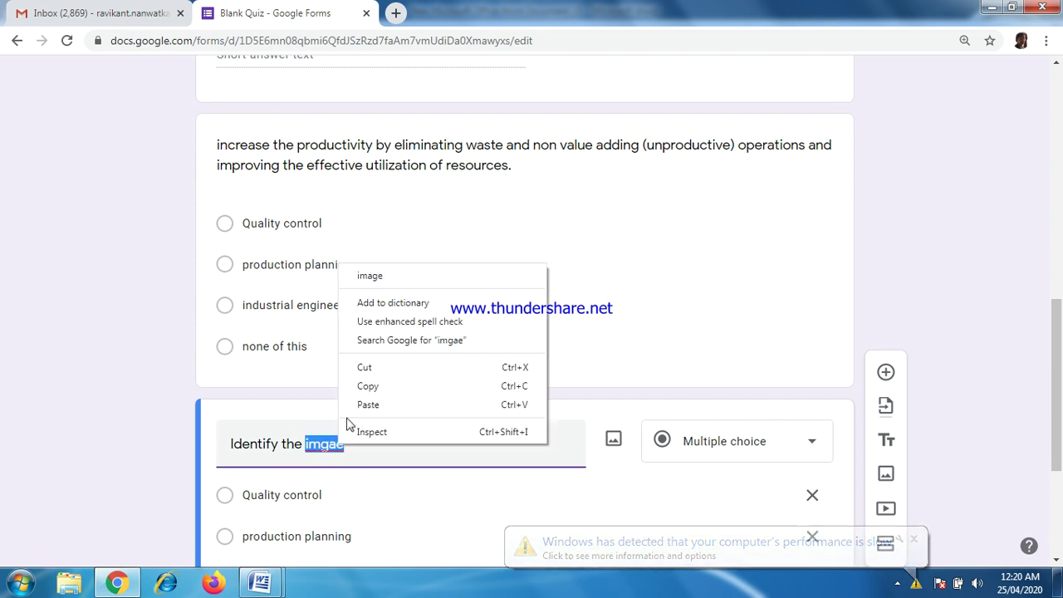
click(380, 278)
Step: Upload the heat affected zone diagram from the computer into the "Identify the image" question
click(613, 442)
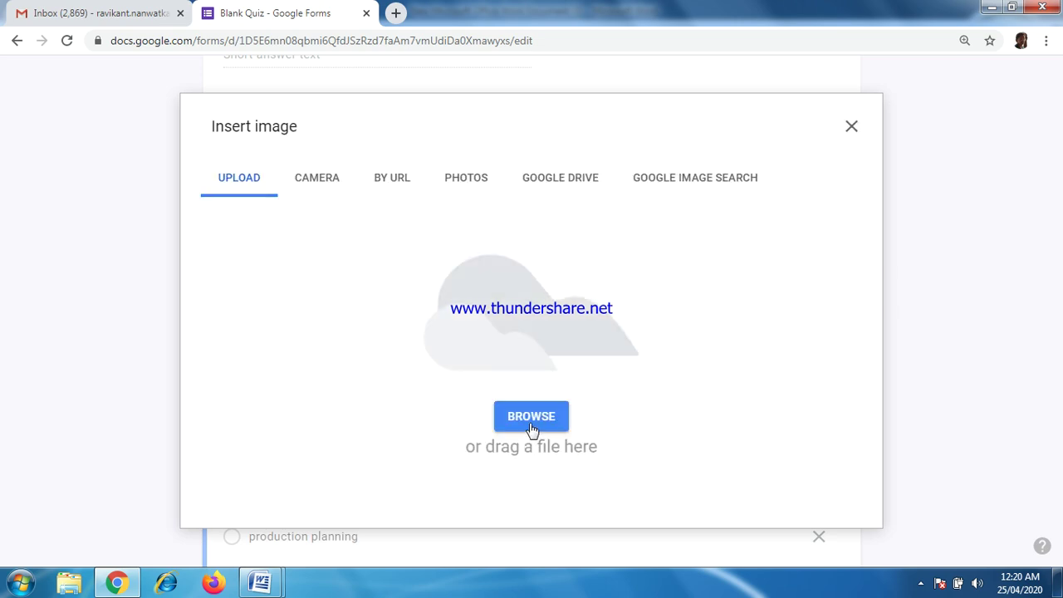
click(529, 421)
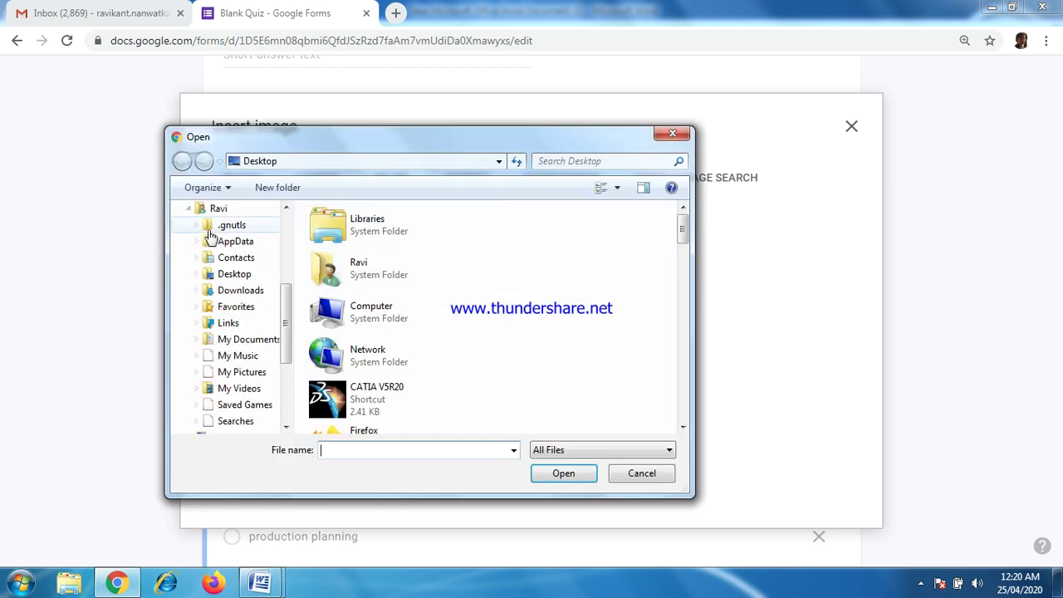
scroll(369, 233, down, 5)
click(370, 233)
click(558, 473)
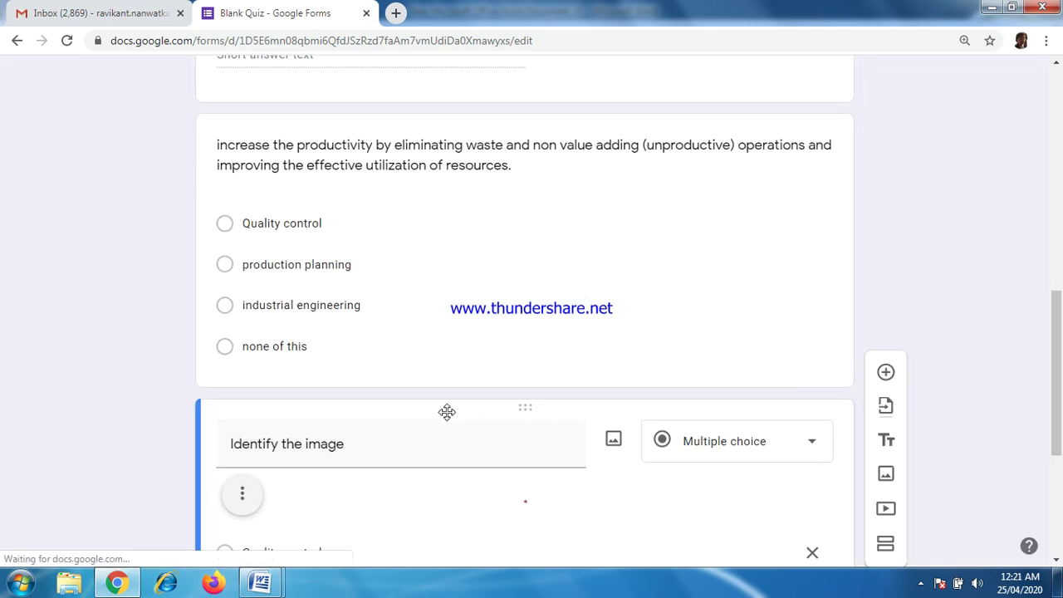
Step: Replace the first two options of the "Identify the image" question with "metalograph" and "heat affected zone"
scroll(382, 373, down, 6)
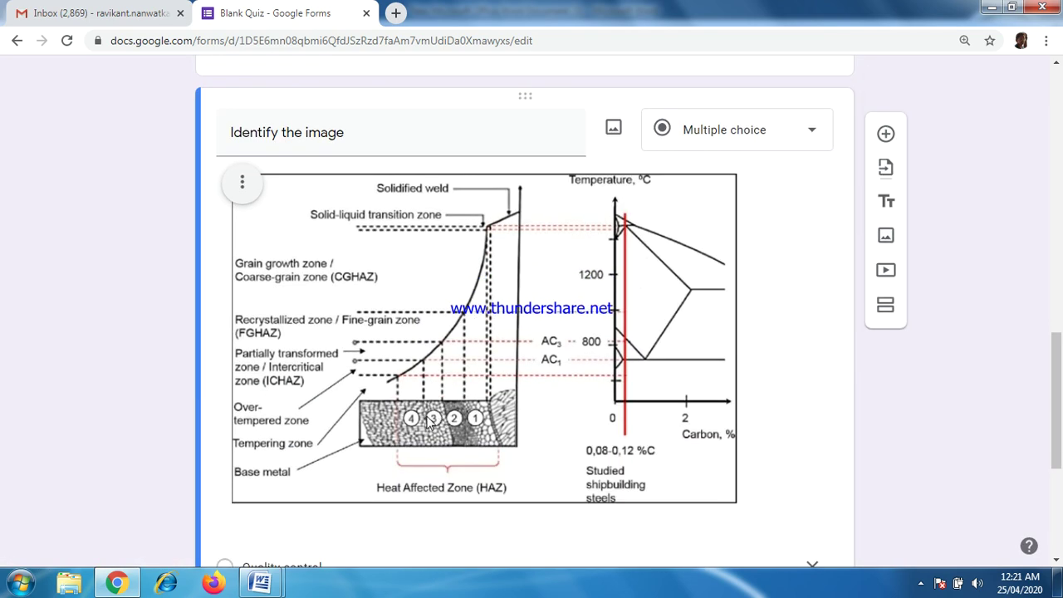
click(314, 333)
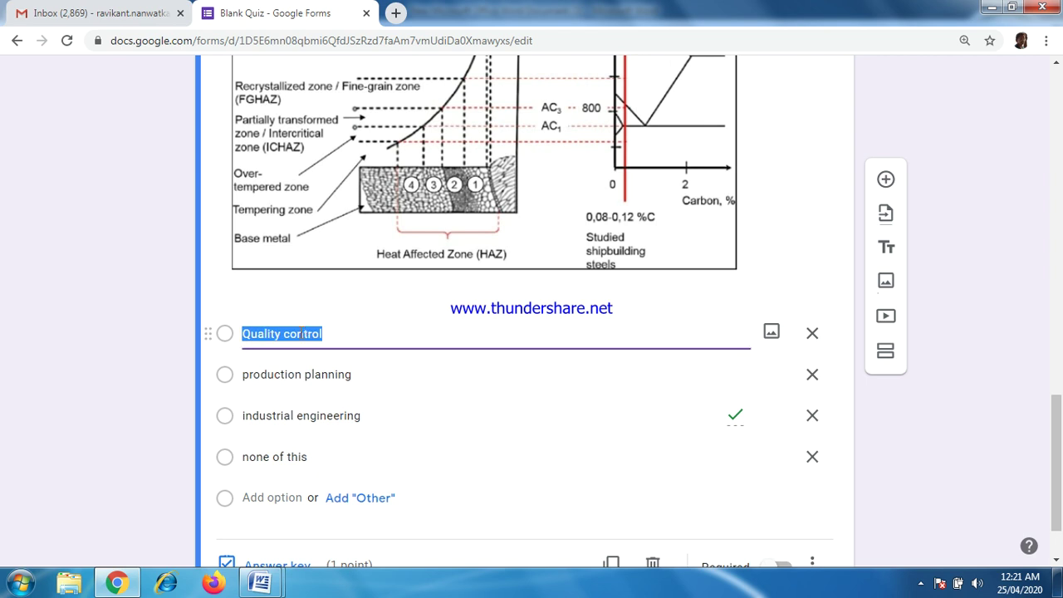
text(metalograph)
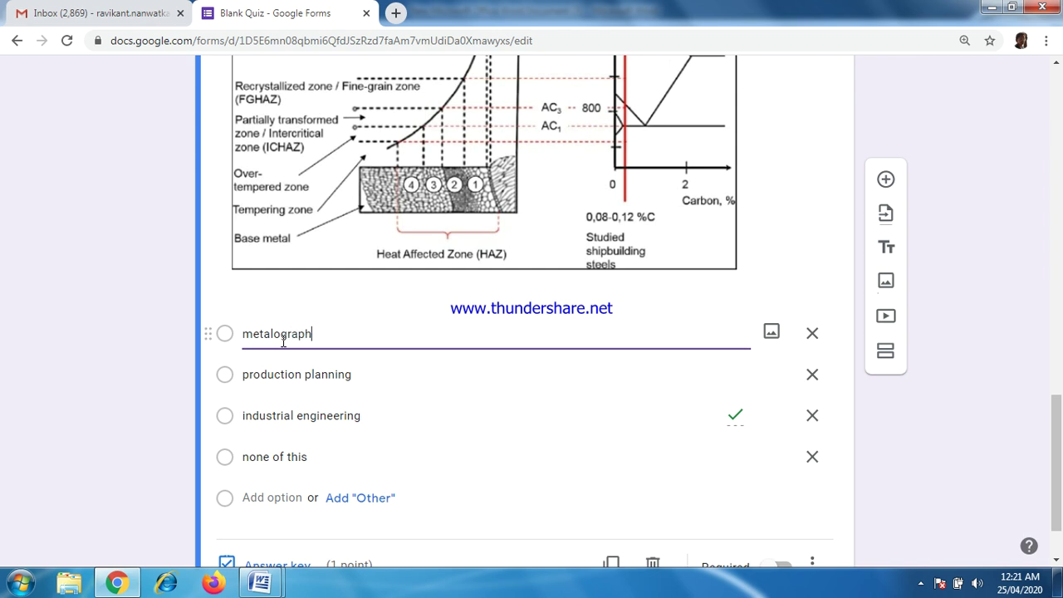
click(285, 372)
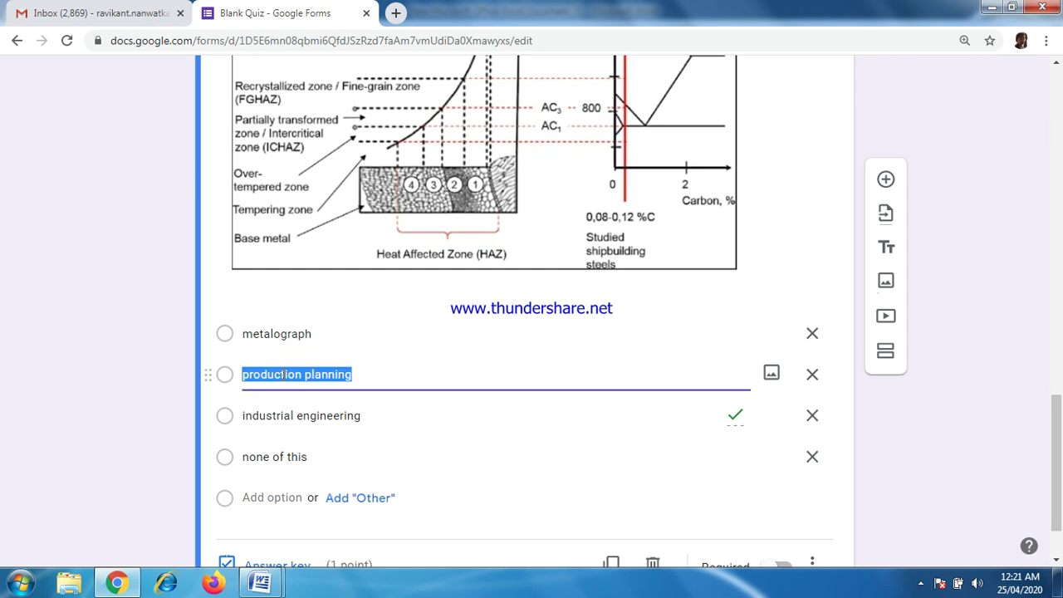
text(heat)
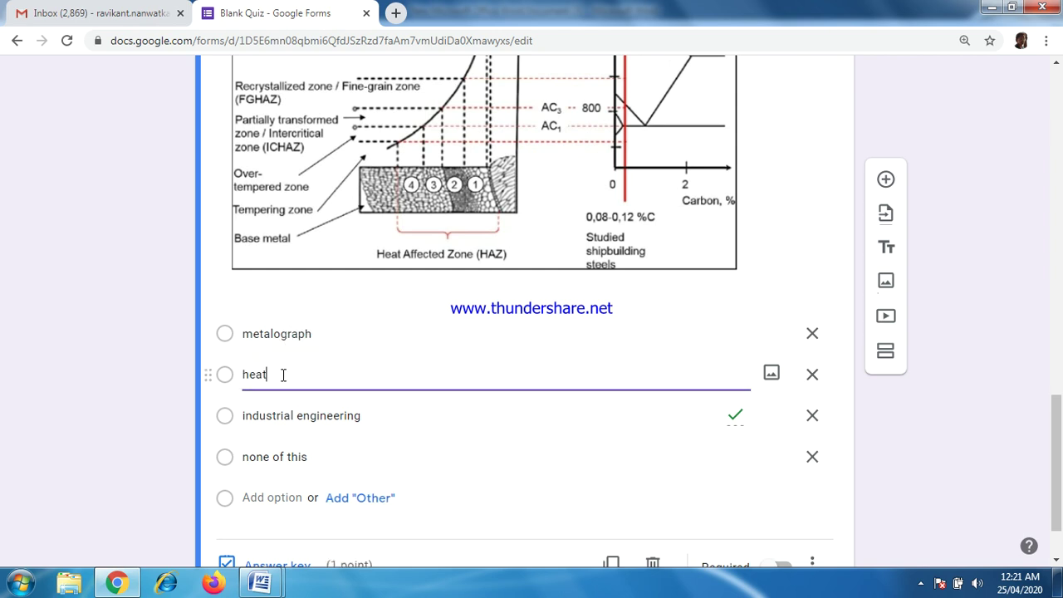
text( affected zone)
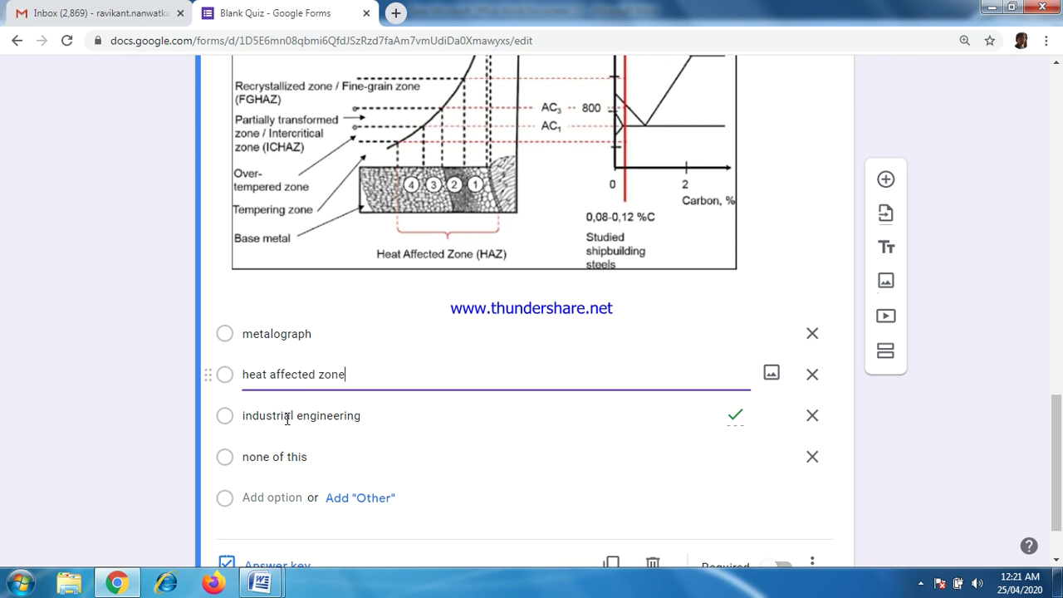
Step: In the image question's answer key, mark "heat affected zone" as correct and unmark "industrial engineering"
click(285, 415)
scroll(301, 474, down, 1)
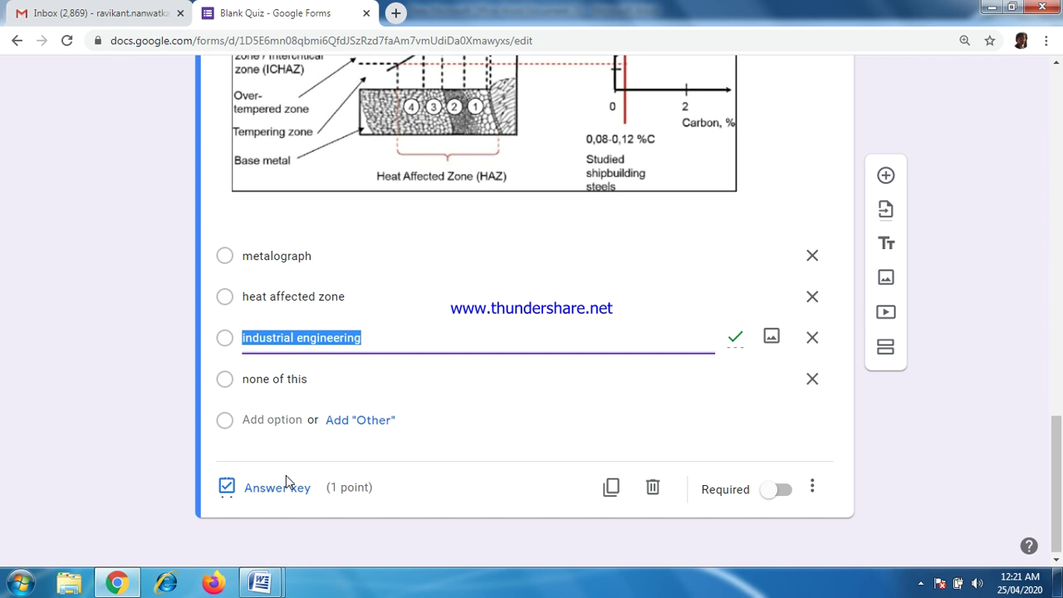
click(282, 484)
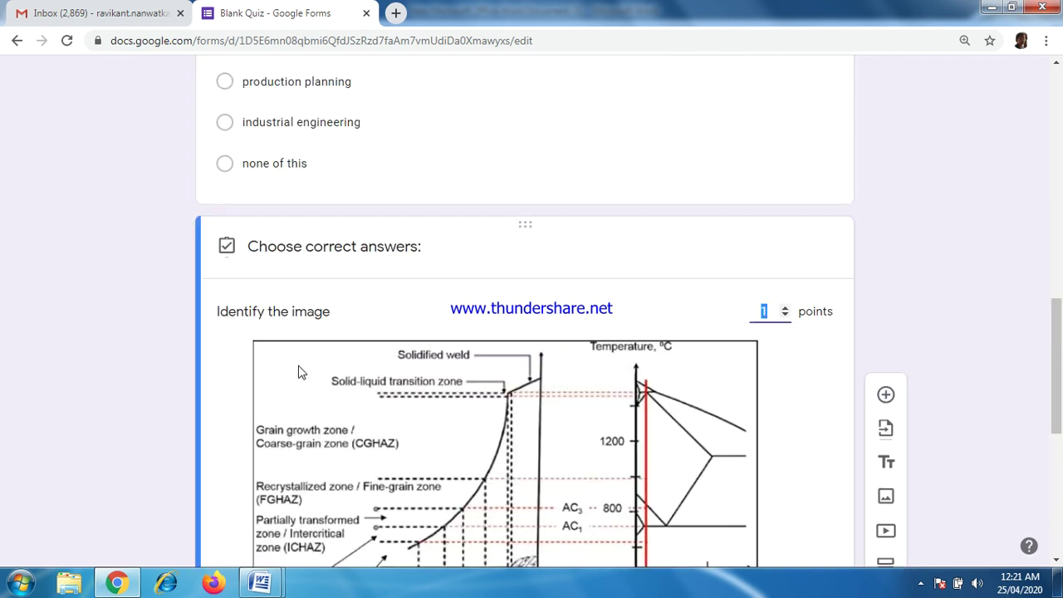
scroll(301, 395, down, 5)
click(292, 326)
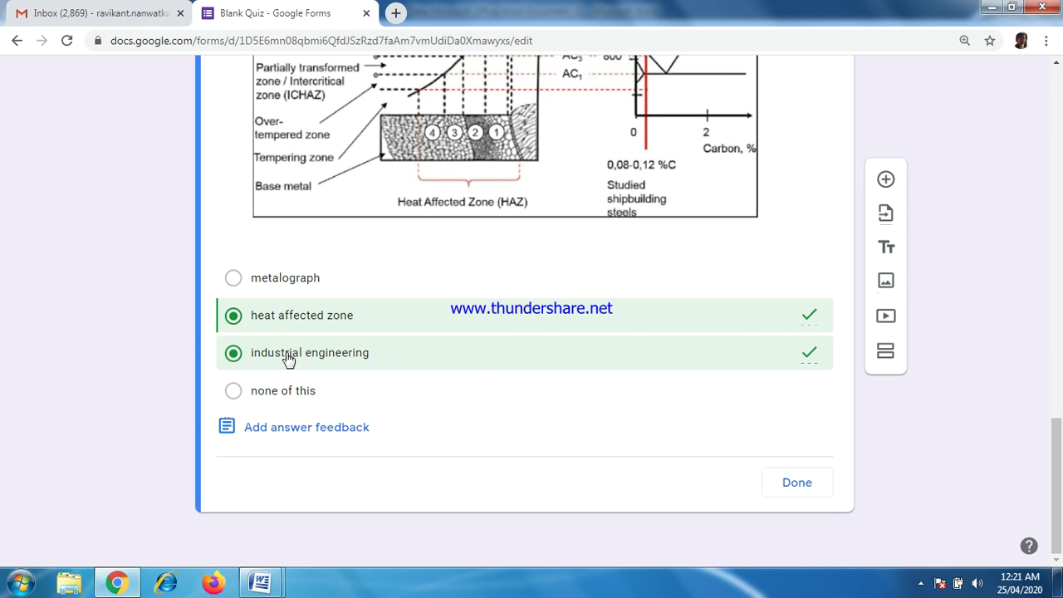
click(285, 354)
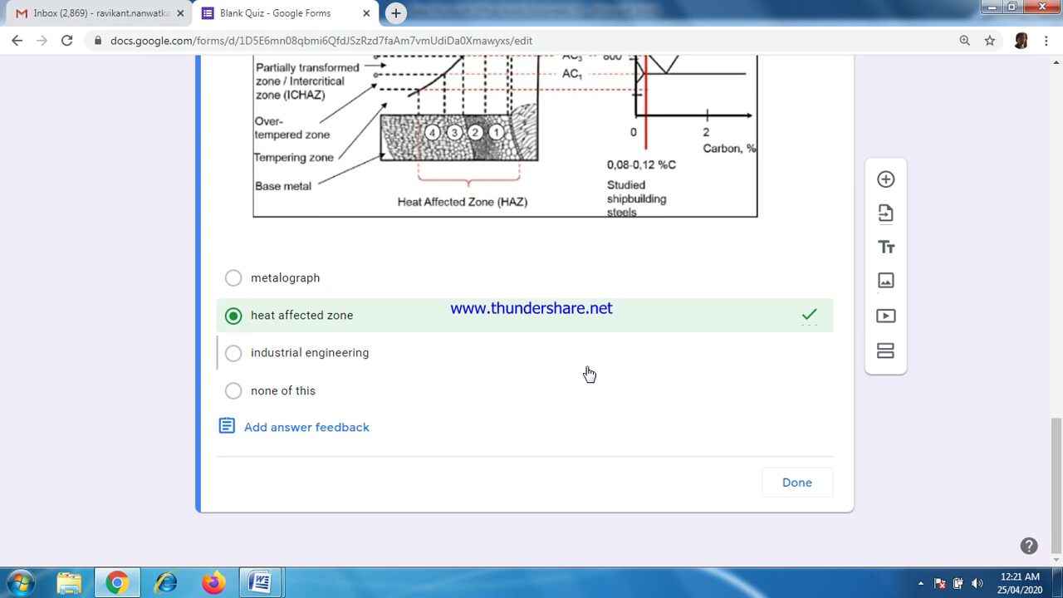
Step: Set the "Identify the image" question's points to 2 and finish editing its answer key
scroll(586, 372, up, 2)
scroll(586, 372, up, 2)
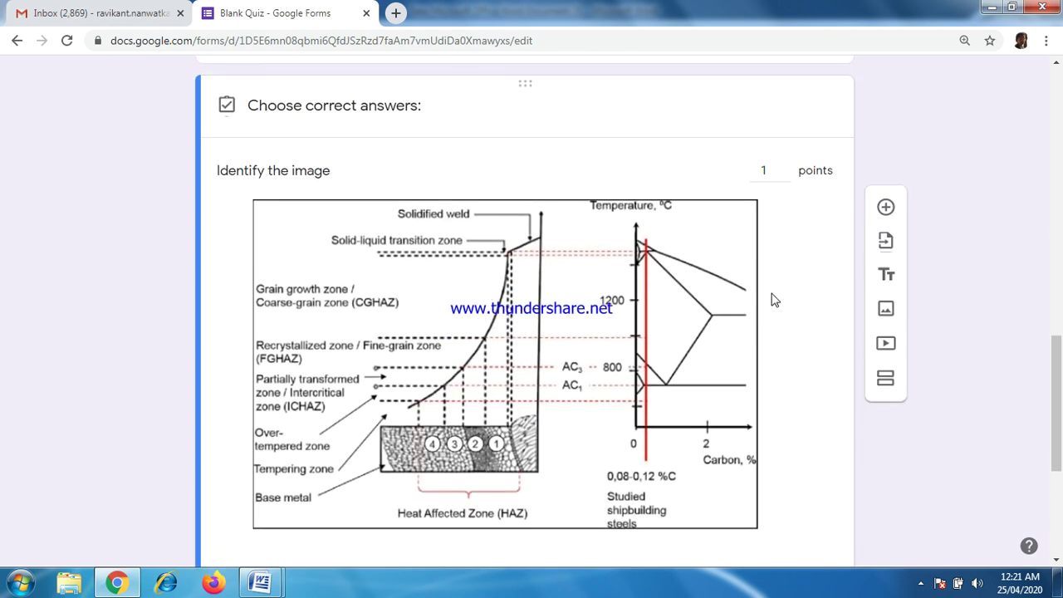
click(786, 170)
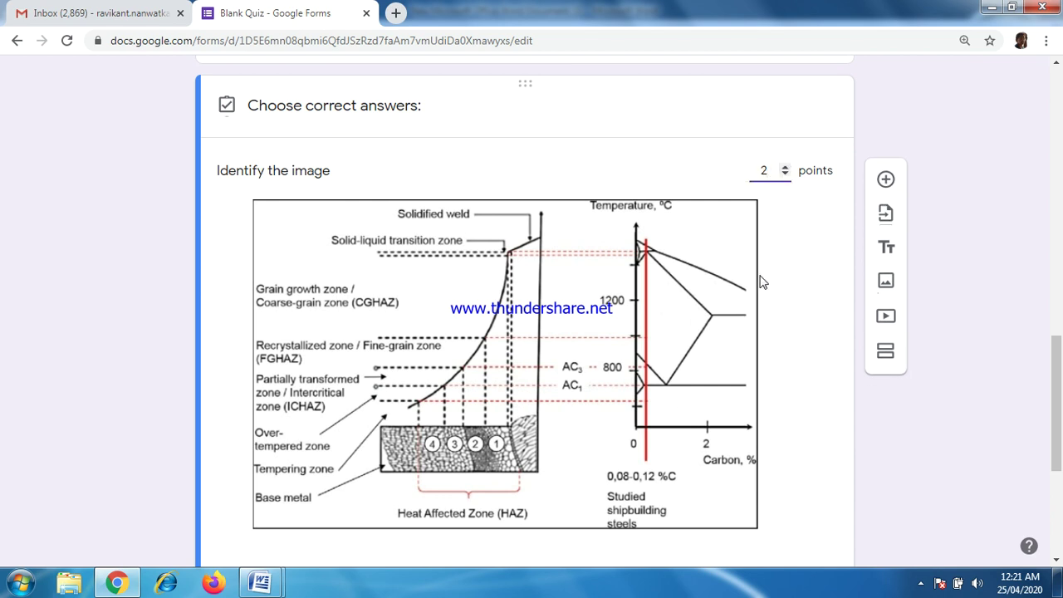
scroll(802, 270, down, 1)
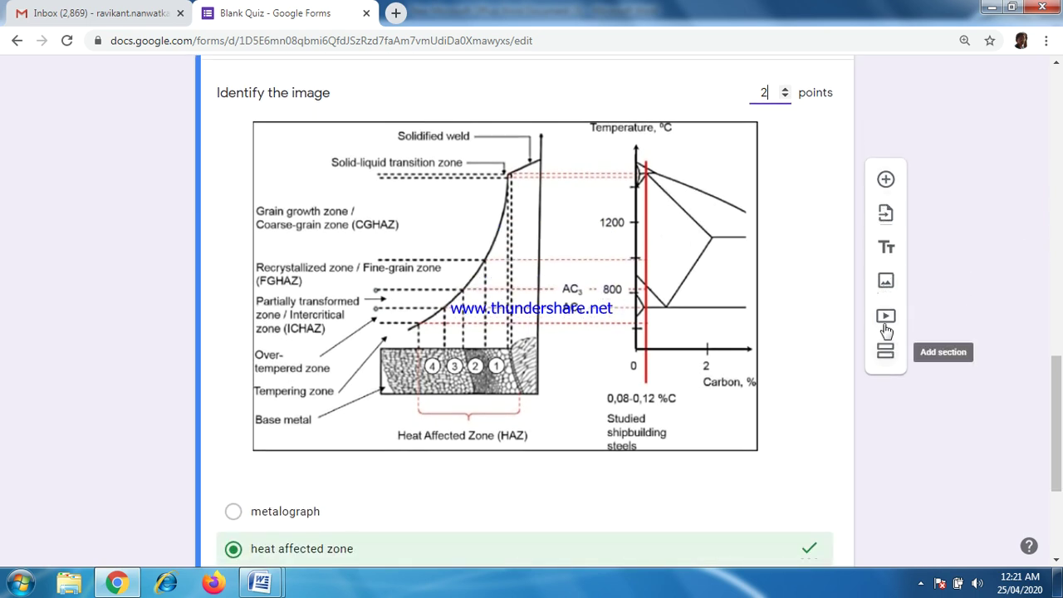
scroll(780, 307, down, 2)
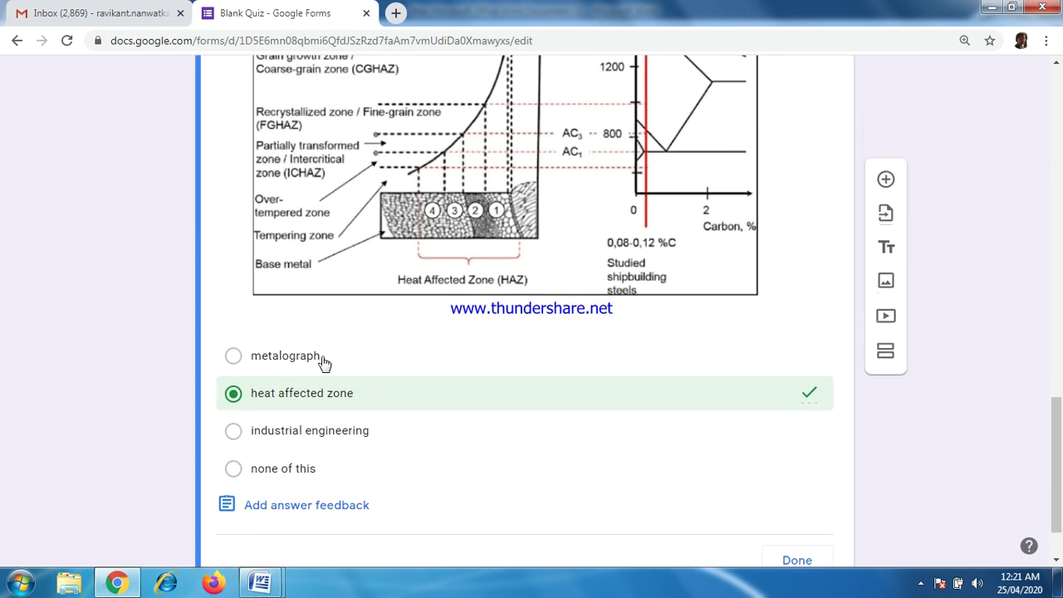
scroll(722, 461, down, 1)
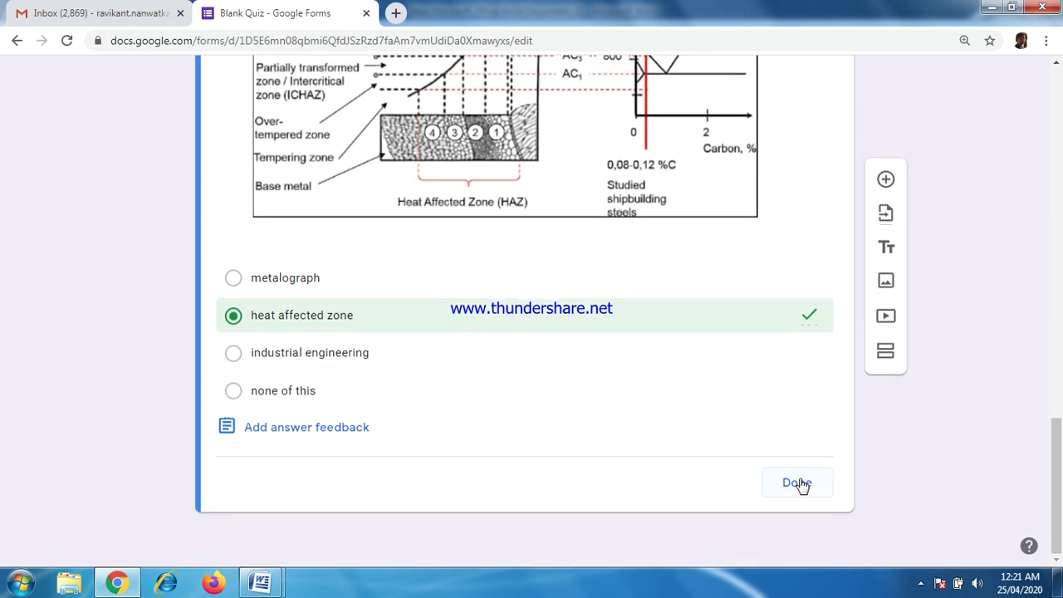
click(799, 482)
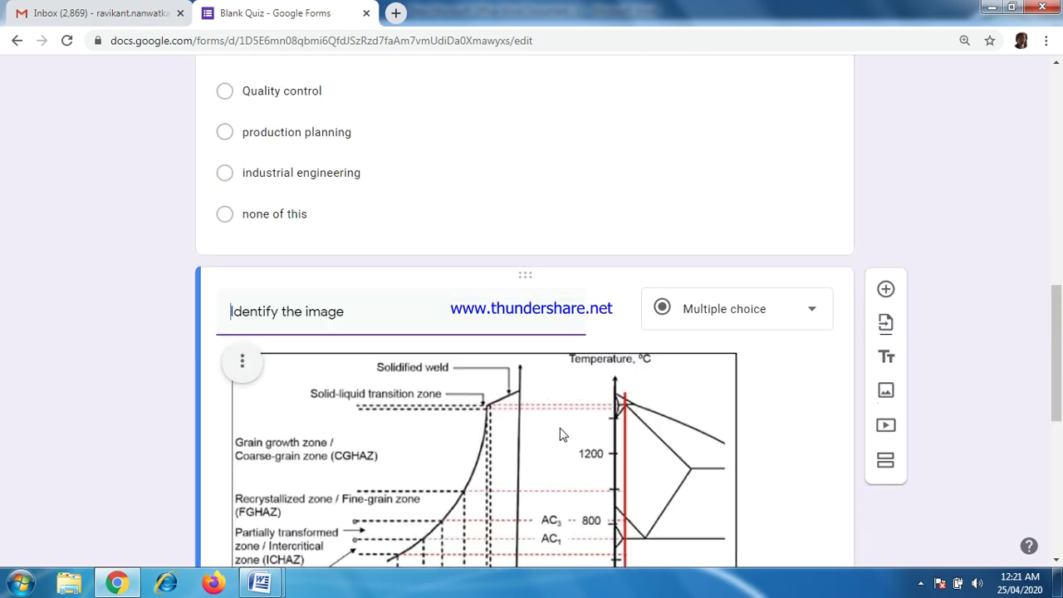
scroll(560, 434, down, 7)
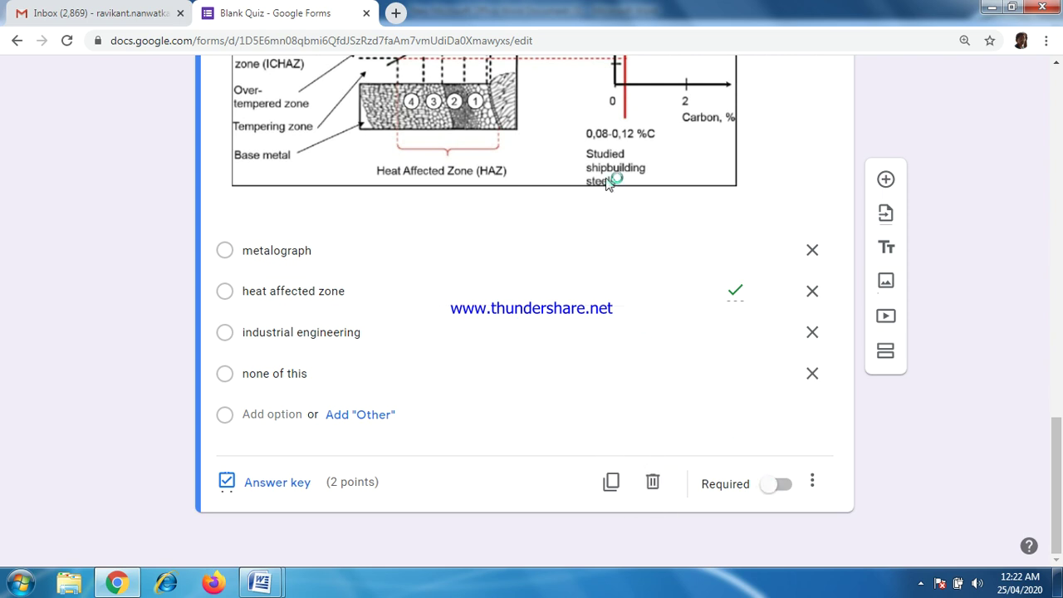
click(769, 488)
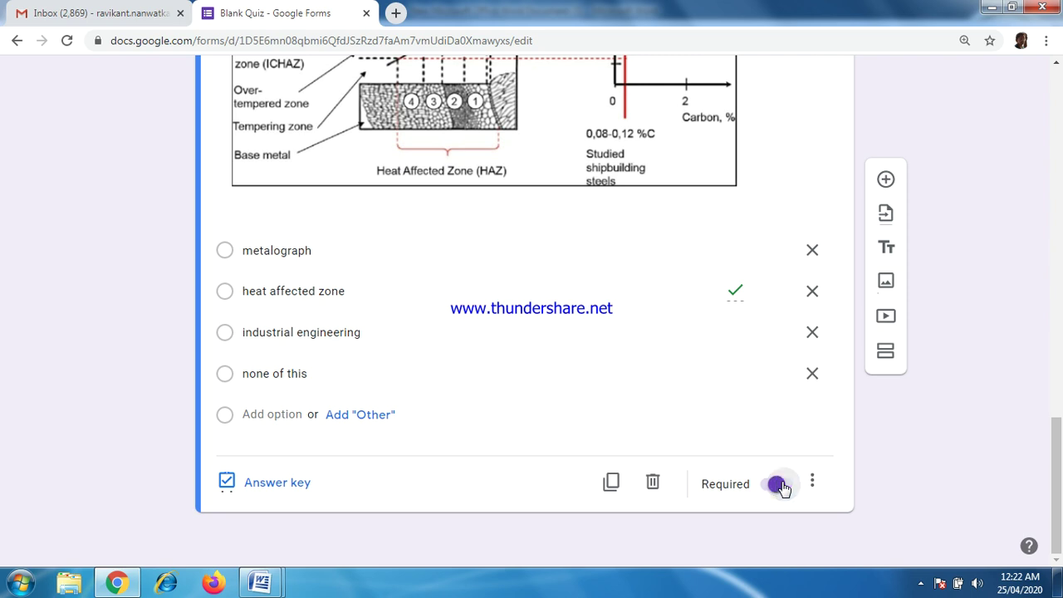
click(782, 488)
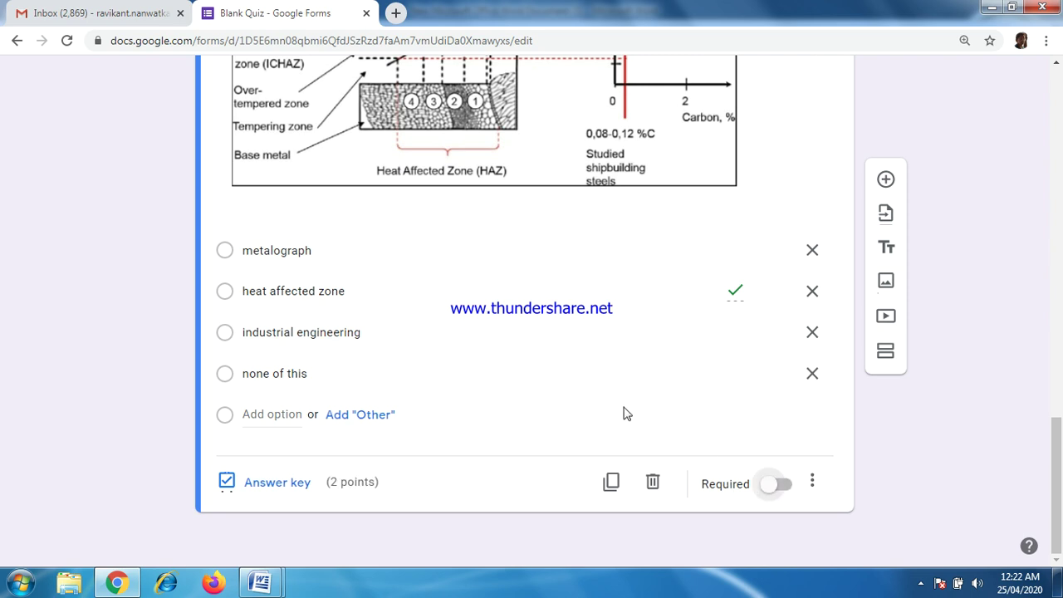
scroll(626, 414, up, 5)
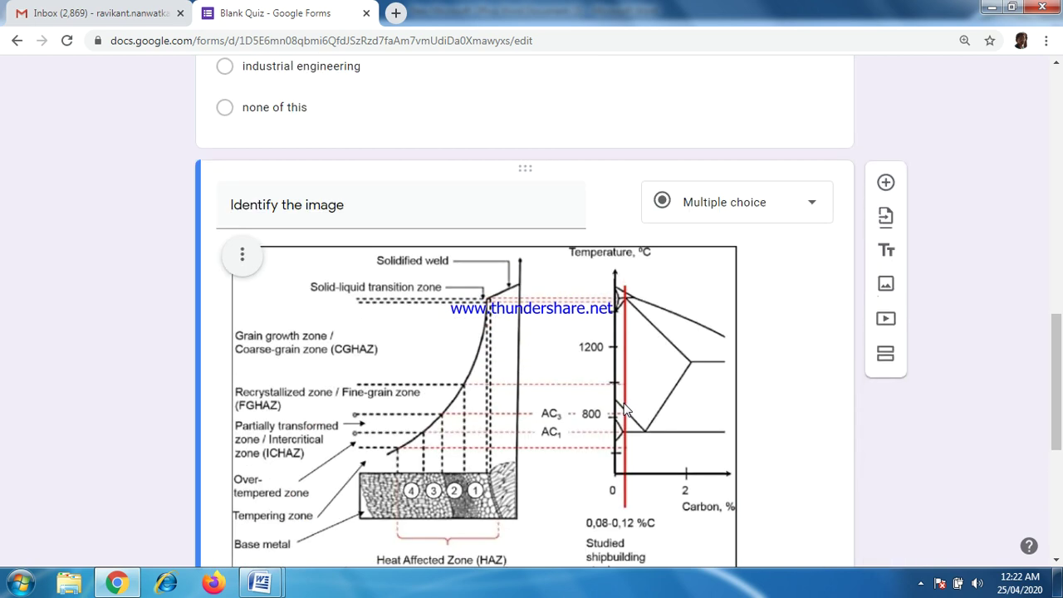
Step: Duplicate the "Identify the image" question and retitle the copy "Comment"
scroll(625, 407, down, 5)
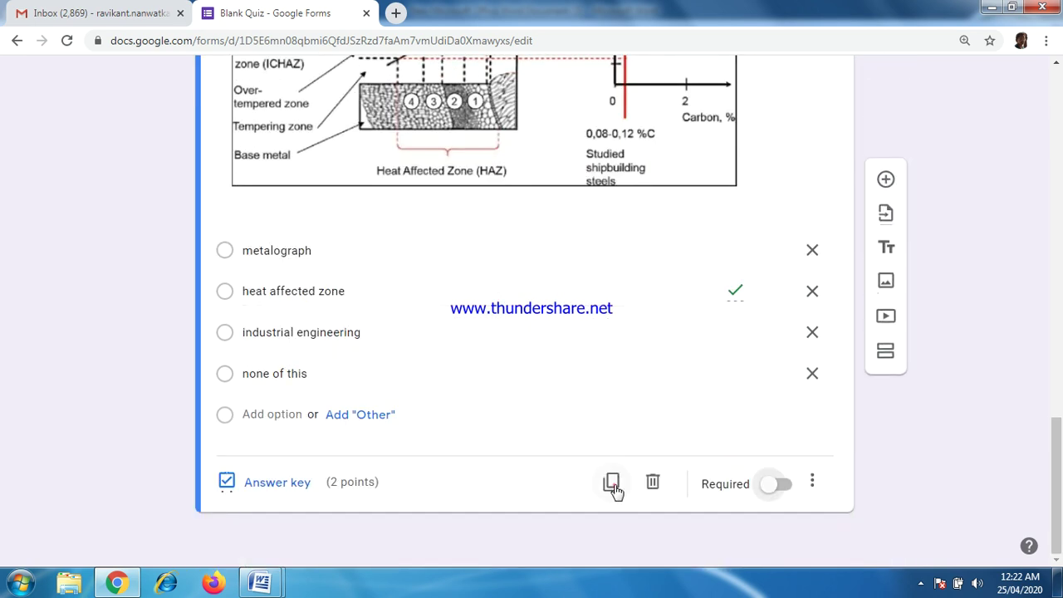
click(611, 485)
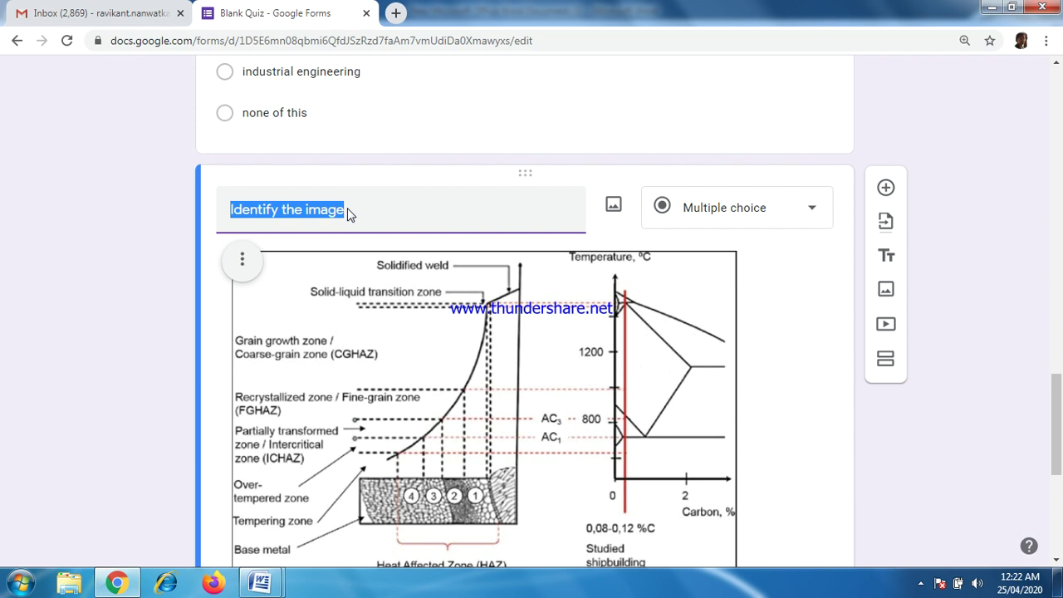
text(Comment)
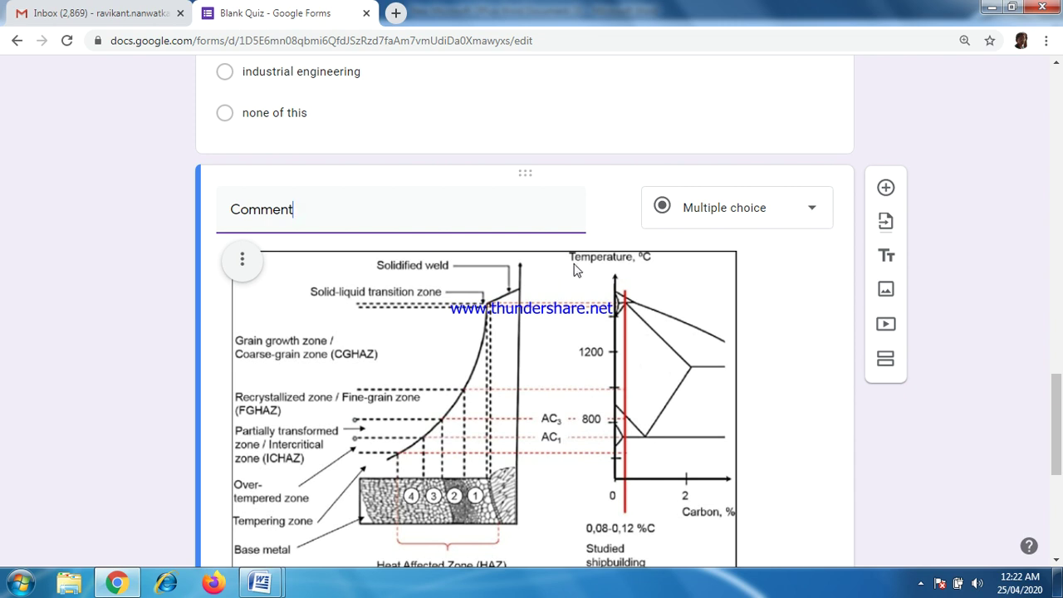
Step: Remove the image from the "Comment" question and change its question type to Short answer
click(240, 264)
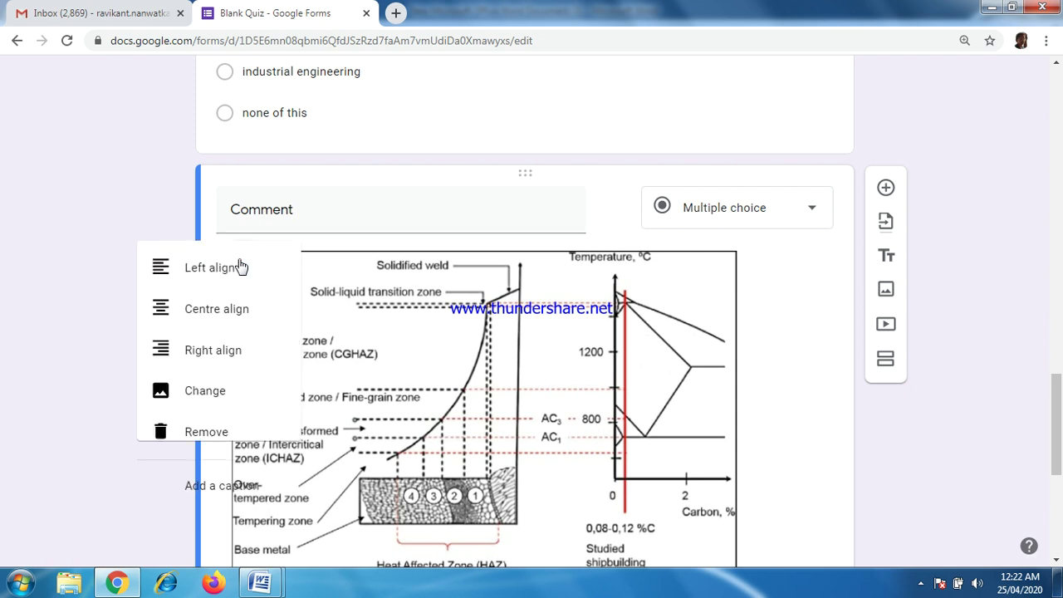
click(167, 430)
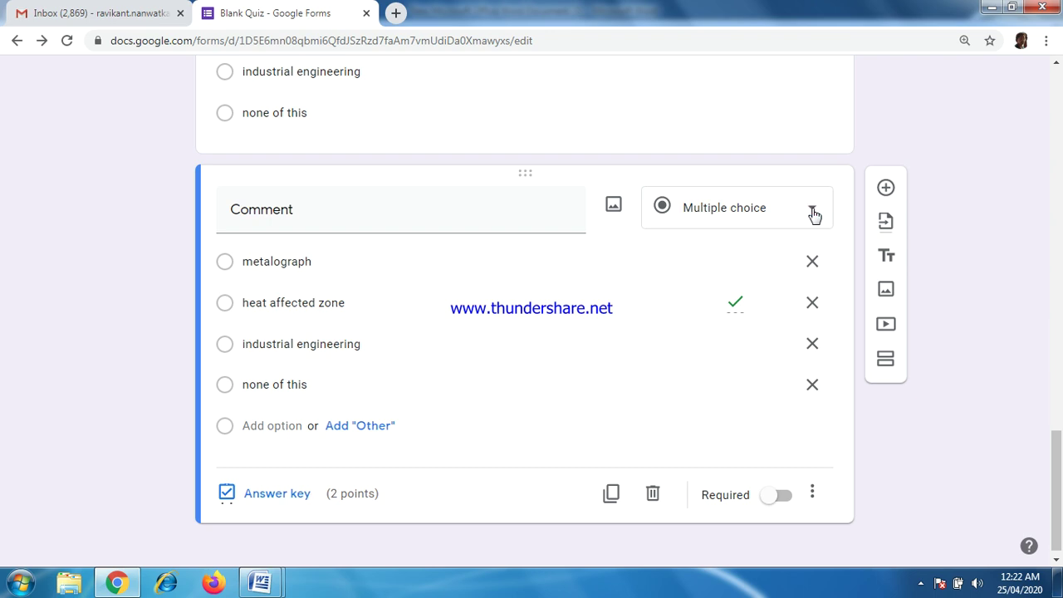
click(811, 209)
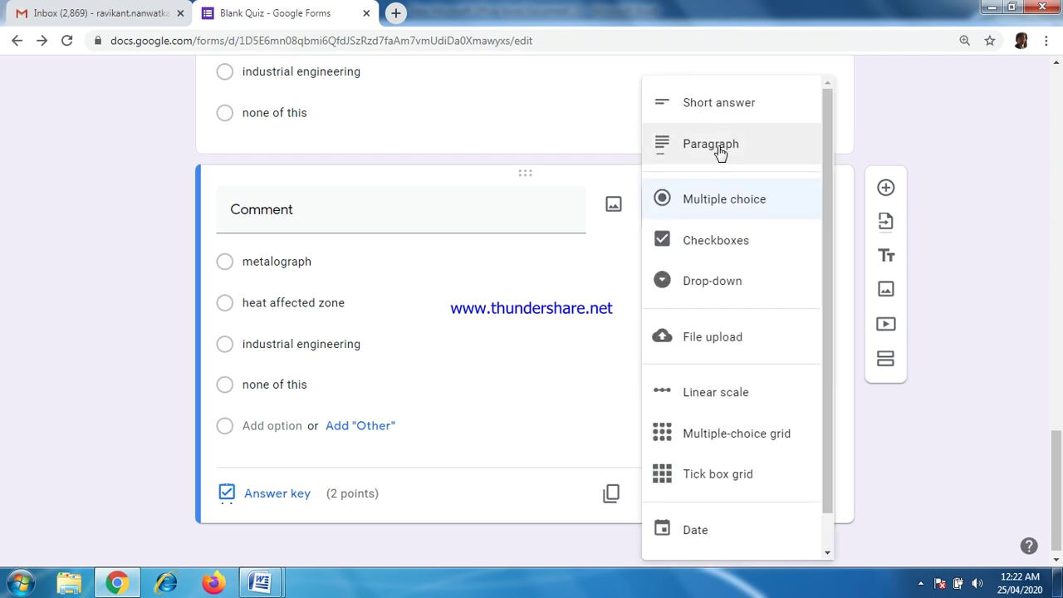
click(719, 150)
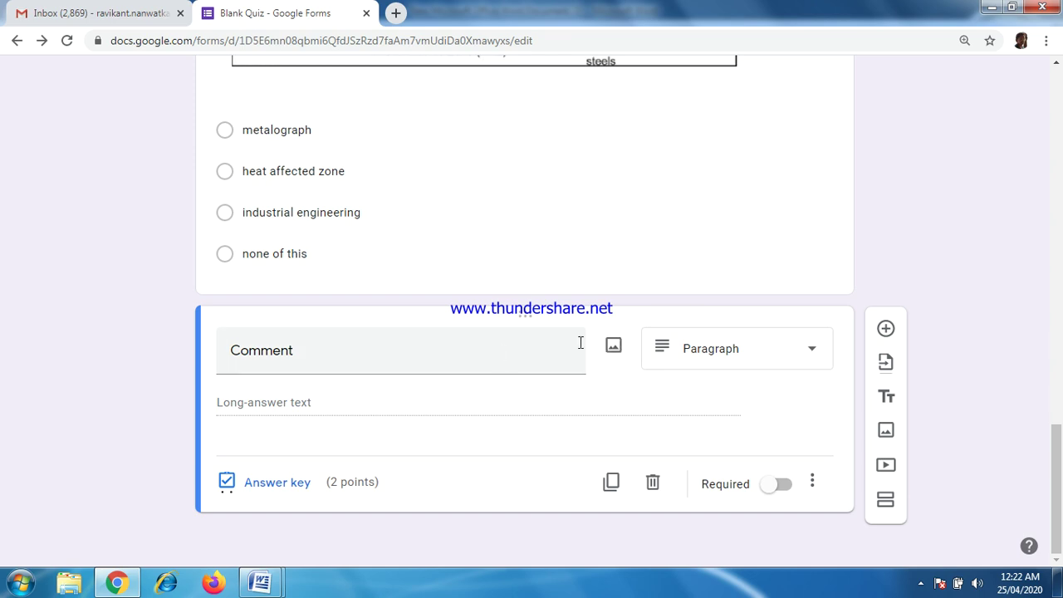
click(811, 349)
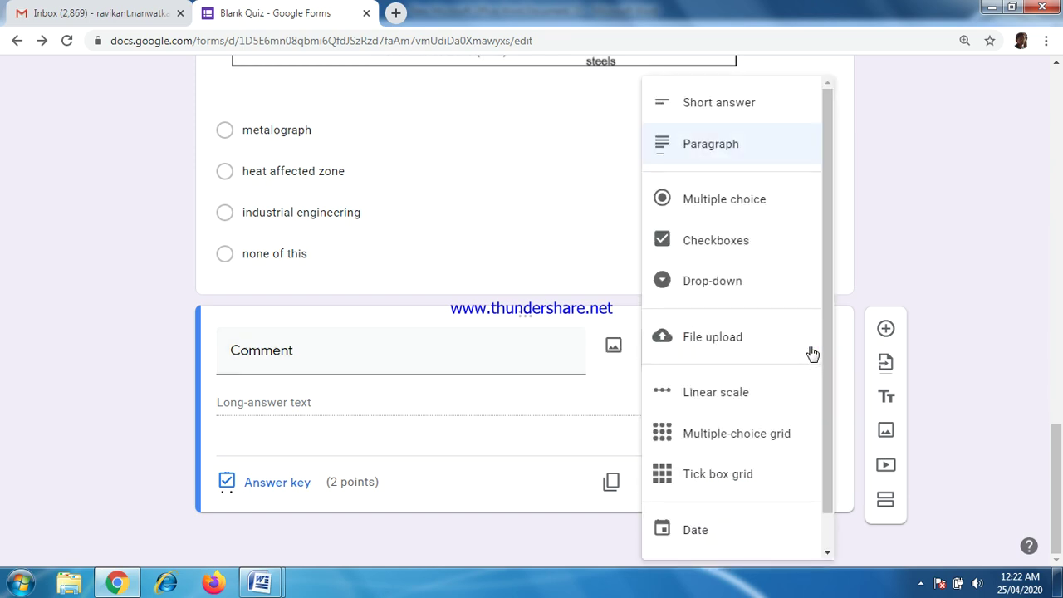
click(734, 112)
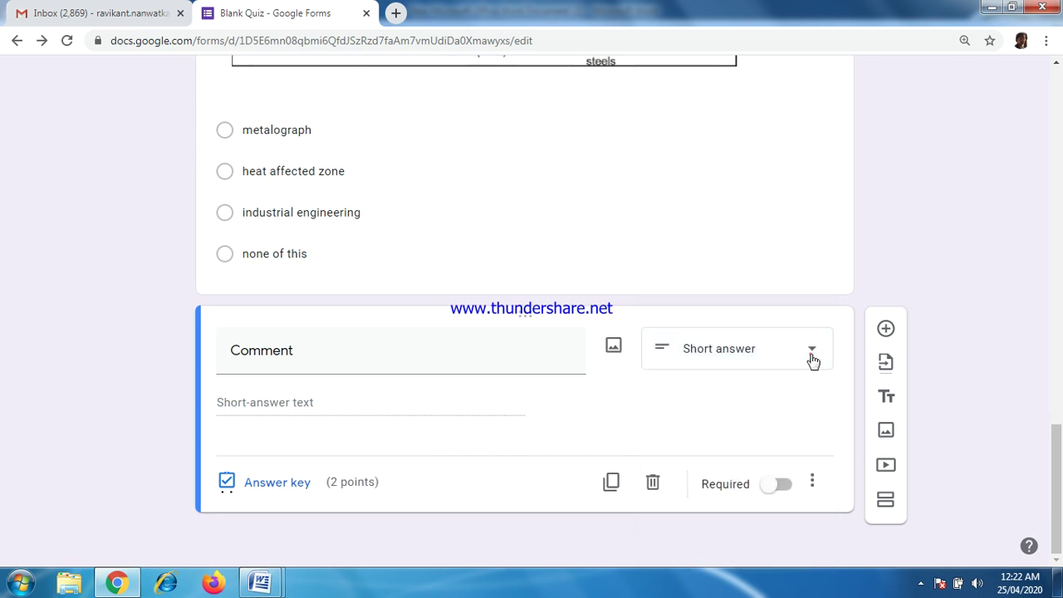
click(812, 355)
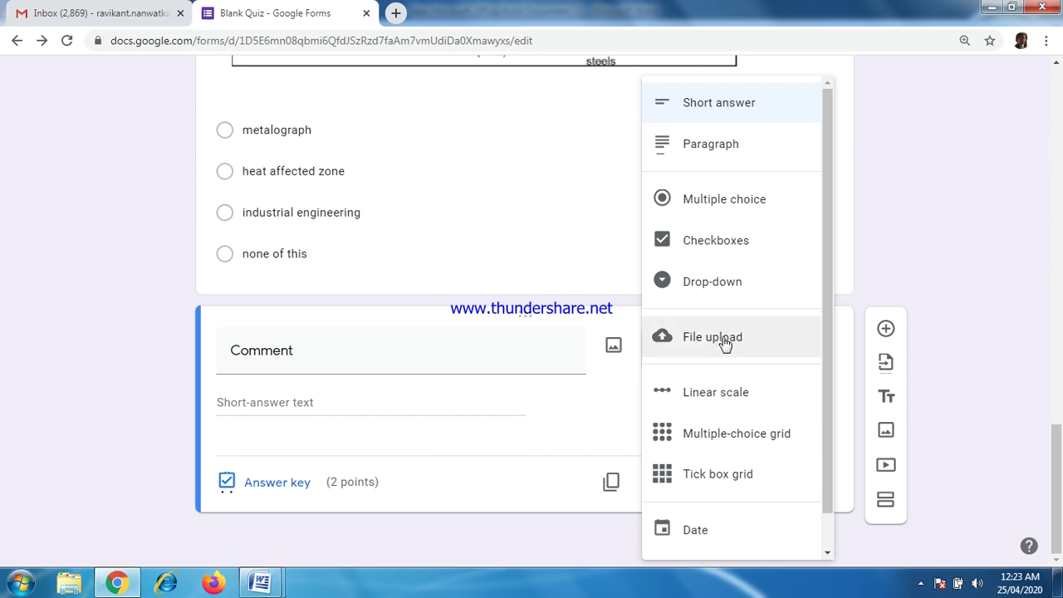
click(849, 259)
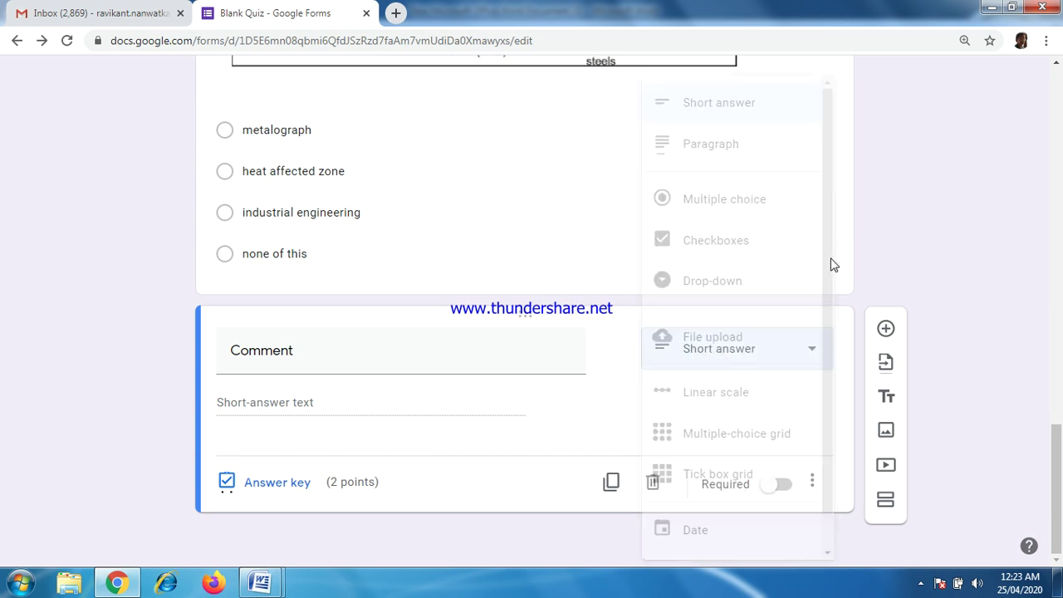
click(830, 260)
scroll(590, 377, down, 5)
scroll(478, 381, down, 3)
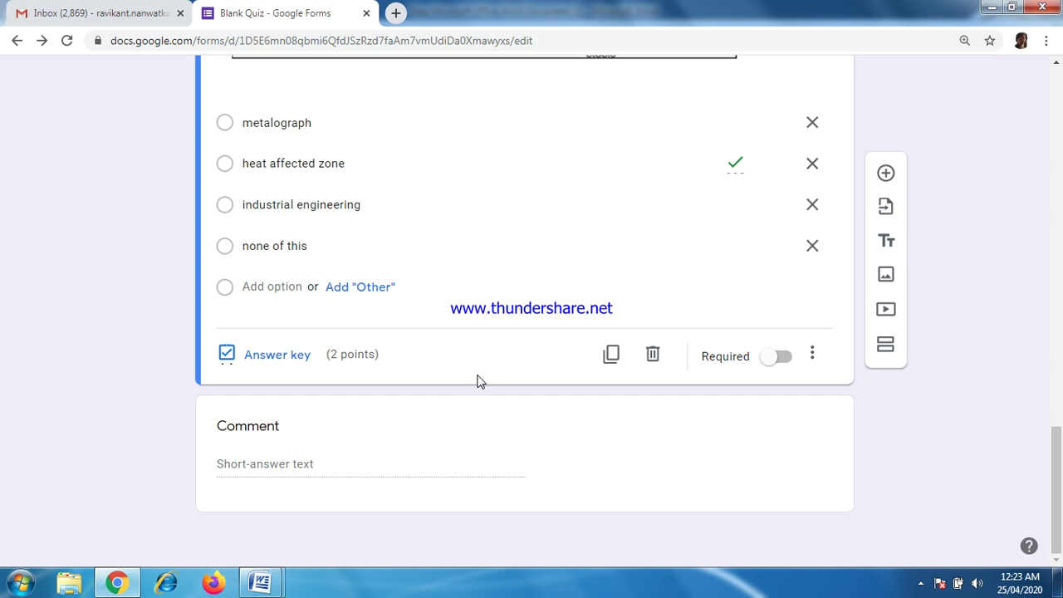
Step: In the form's general settings, enable collecting email addresses and remove the restriction to users in Sinhgad Technical Education Society
scroll(432, 404, up, 6)
scroll(595, 333, up, 15)
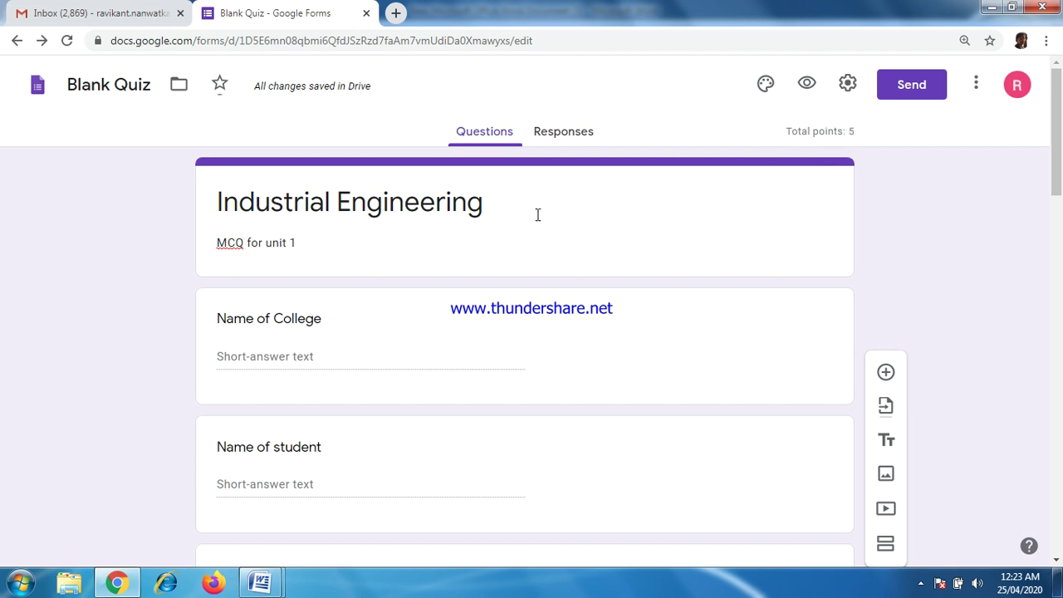
click(847, 87)
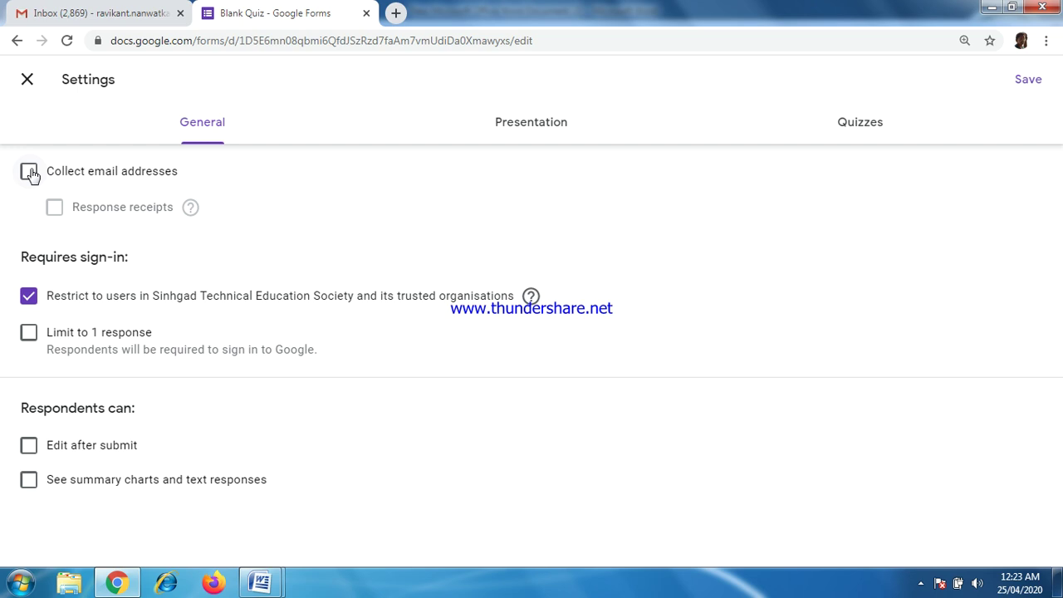
click(30, 172)
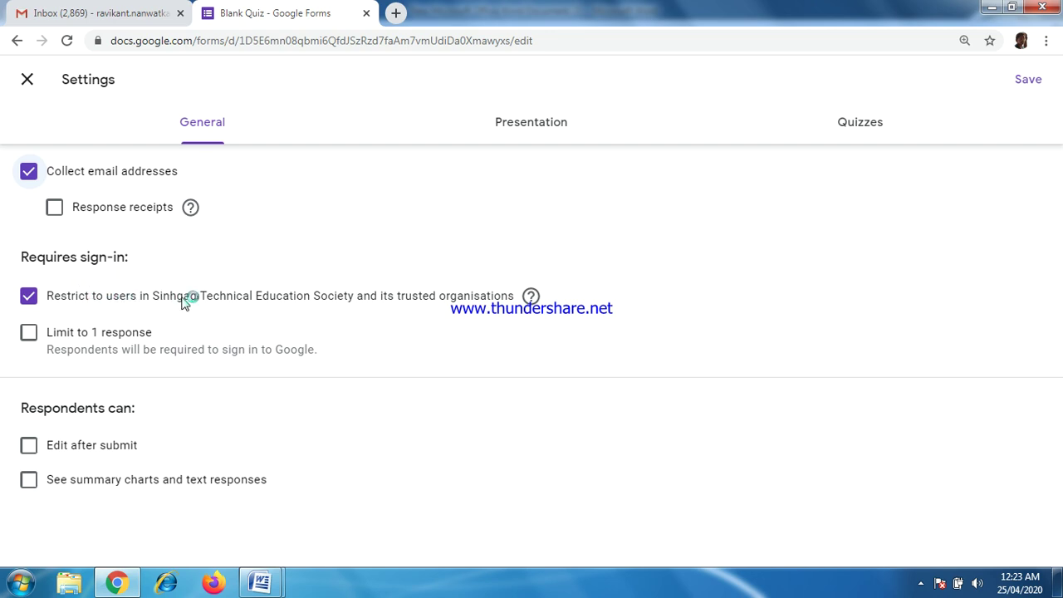
click(31, 299)
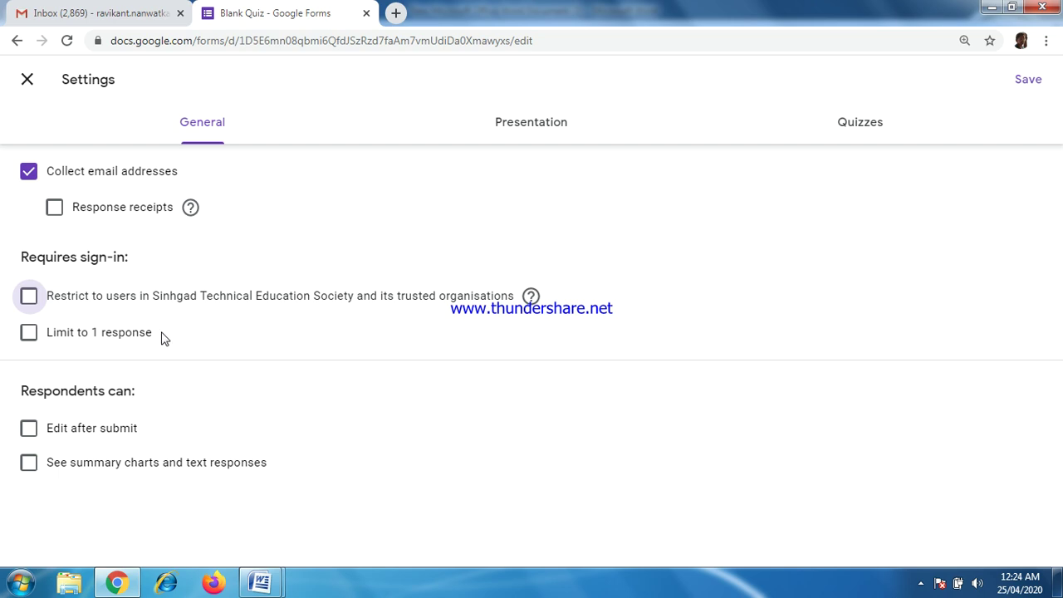
Step: Limit respondents to 1 response and allow them to edit after submit and see summary charts and text responses
click(29, 333)
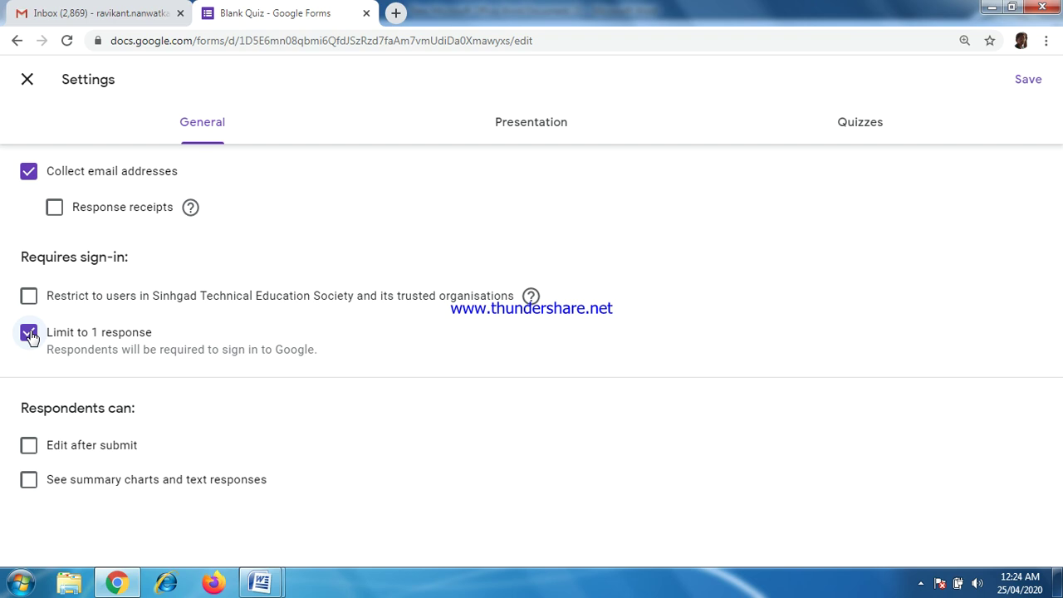
click(29, 334)
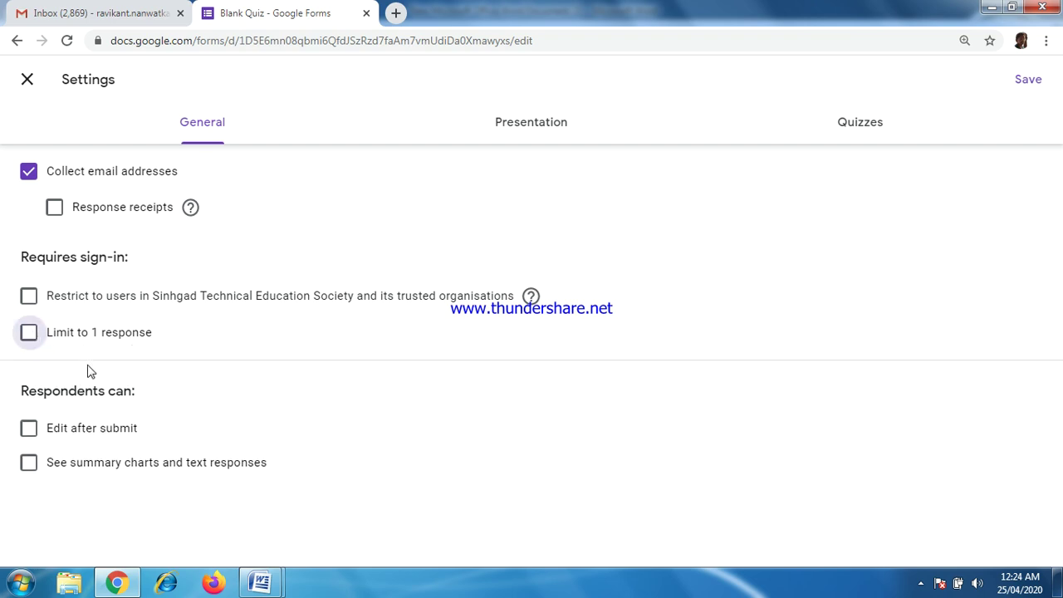
click(93, 436)
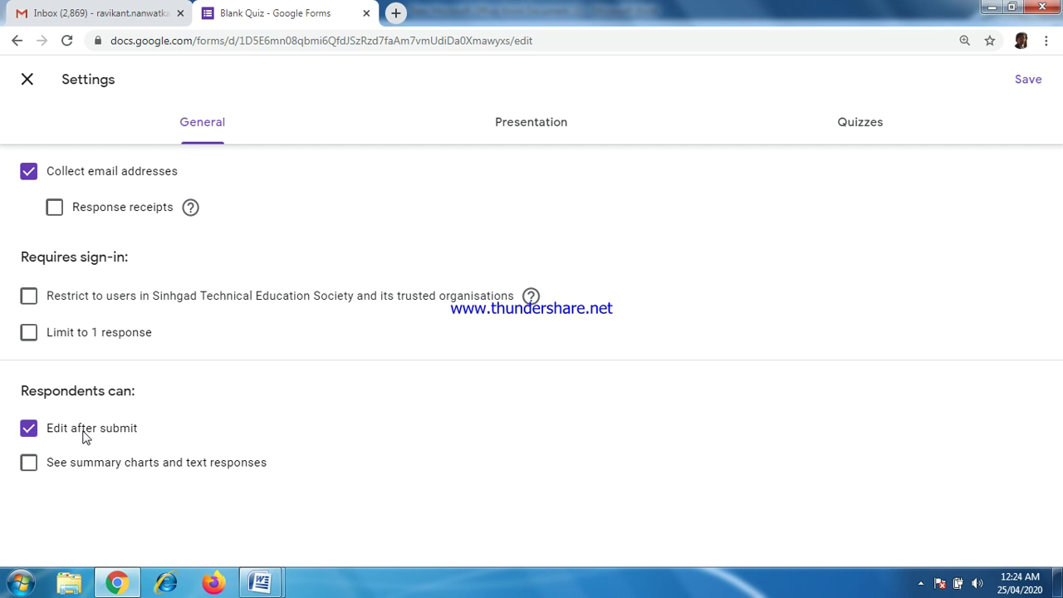
click(79, 431)
click(83, 467)
click(58, 435)
click(65, 336)
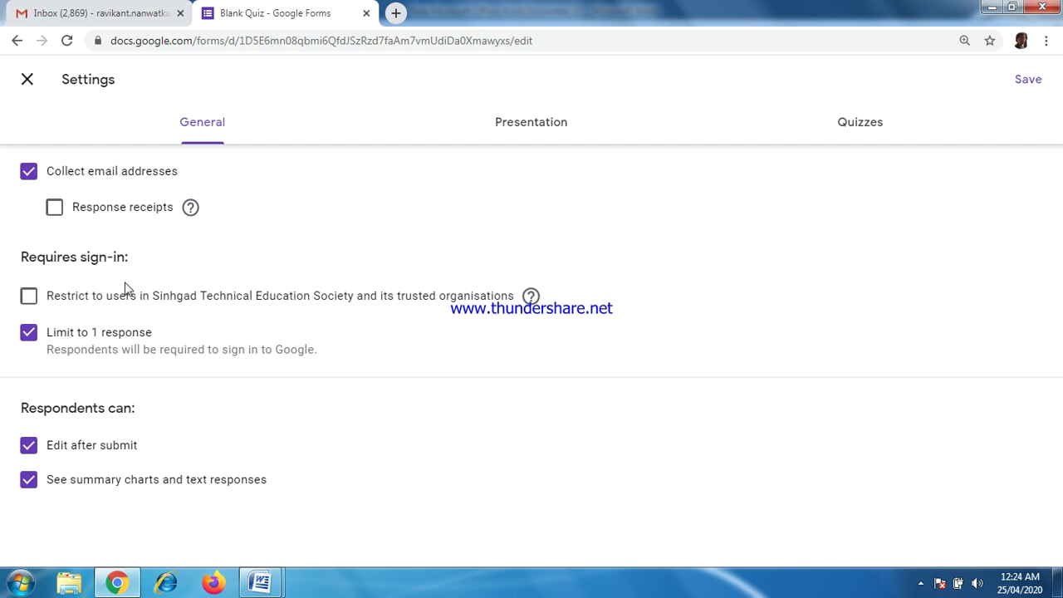
Step: In the presentation settings, enable the progress bar and shuffled question order
click(536, 125)
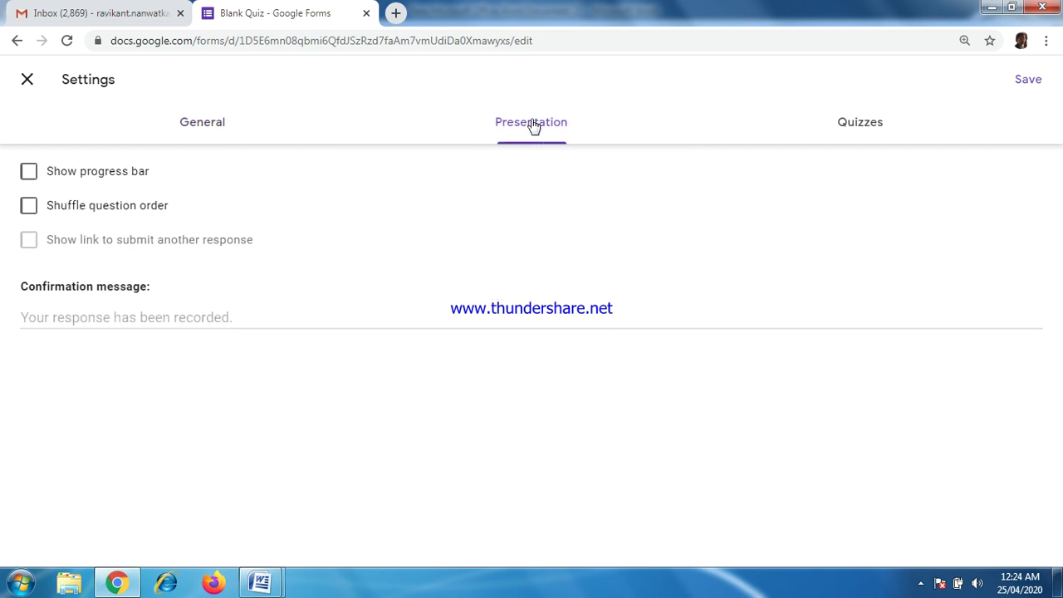
click(116, 176)
click(107, 207)
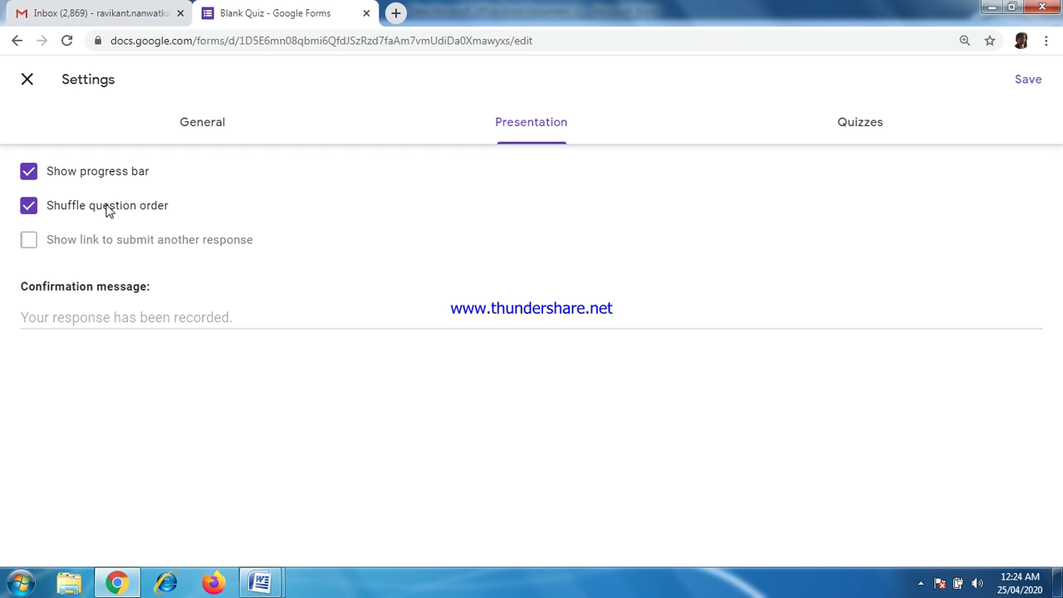
Step: Review the quiz options for mark release and what respondents can see, and save the form settings
click(862, 124)
scroll(102, 223, down, 2)
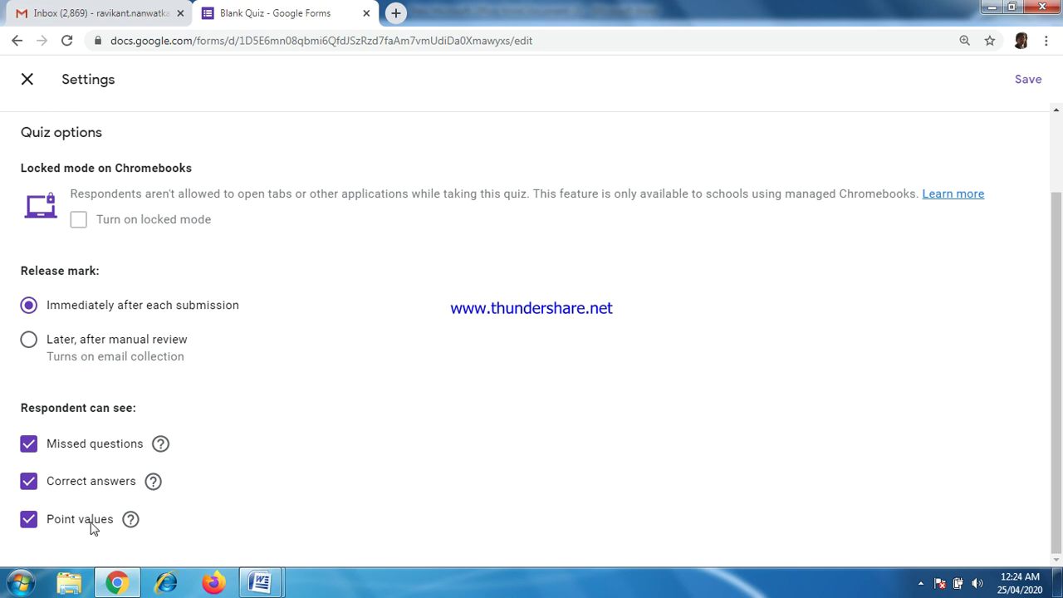
click(1026, 79)
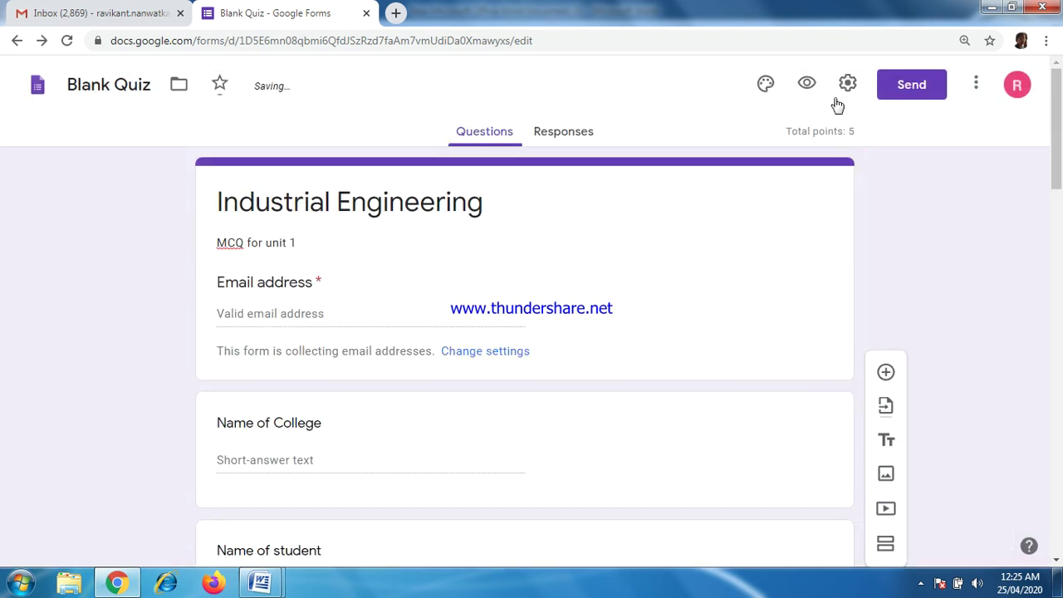
Step: Look through the form's additional options and open its email sending options at the recipient field
click(975, 88)
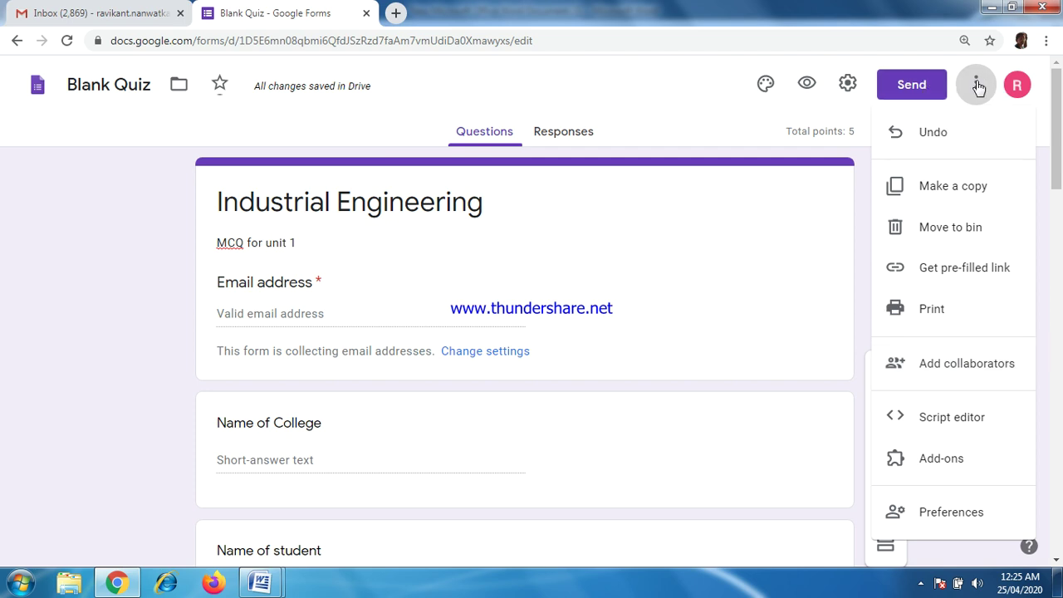
click(916, 93)
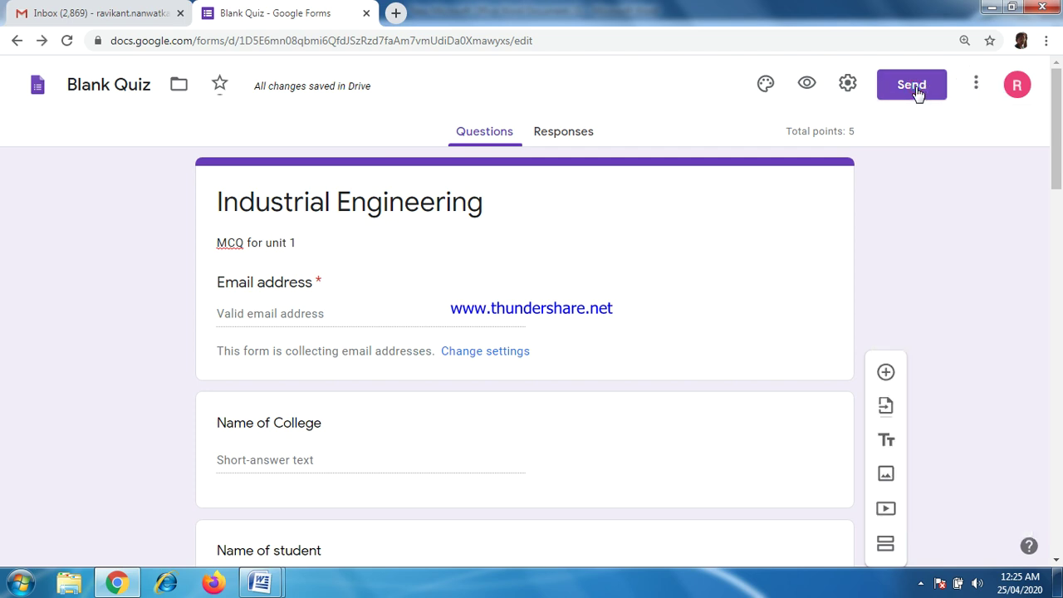
click(917, 93)
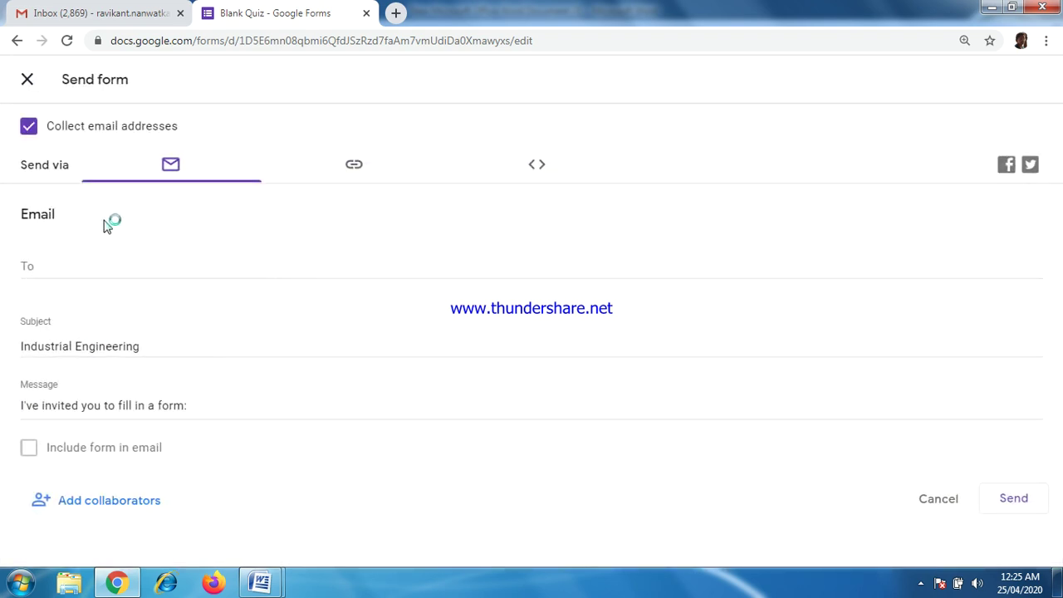
click(62, 266)
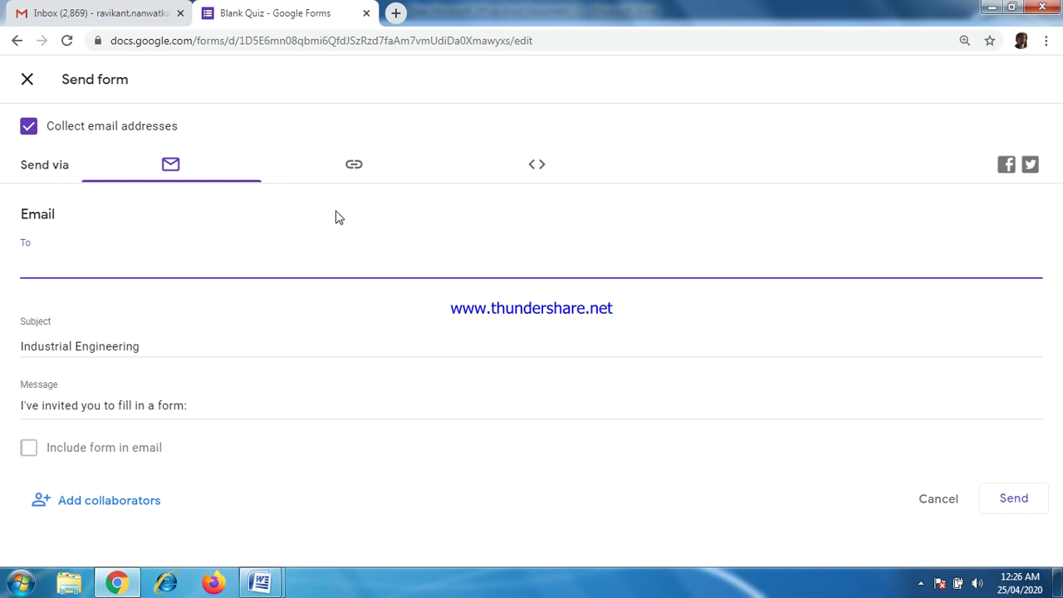
Step: Shorten and copy the form's link, and check the Embed HTML option before closing the sending options
click(355, 166)
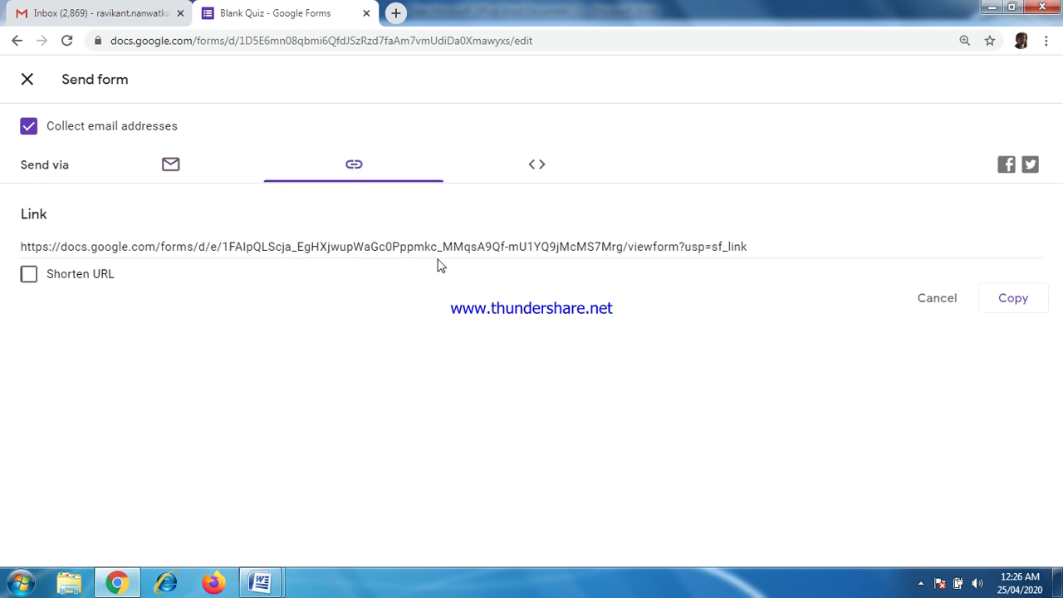
click(31, 278)
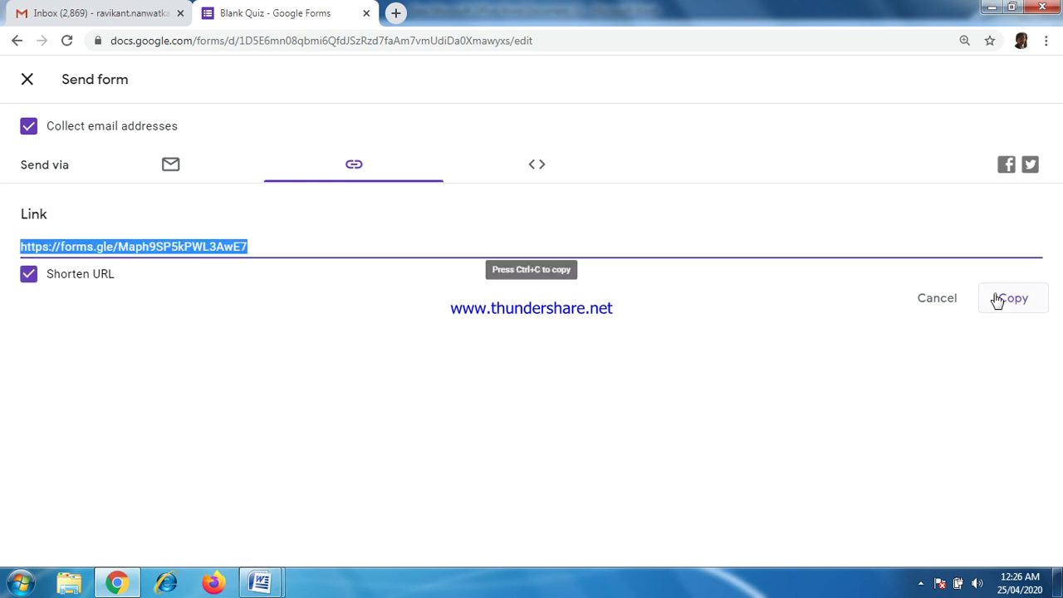
click(1022, 302)
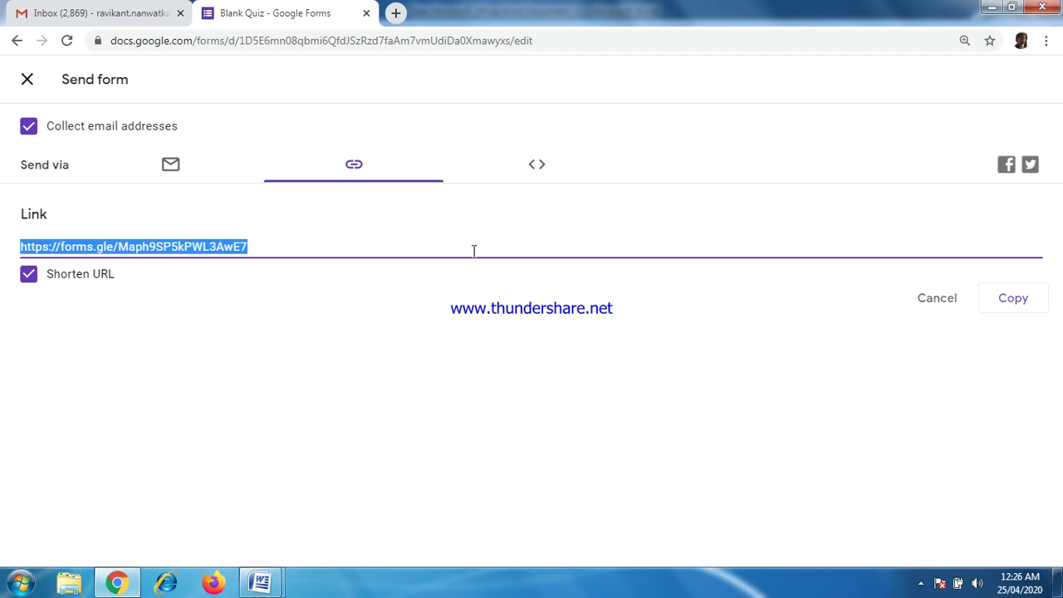
click(537, 168)
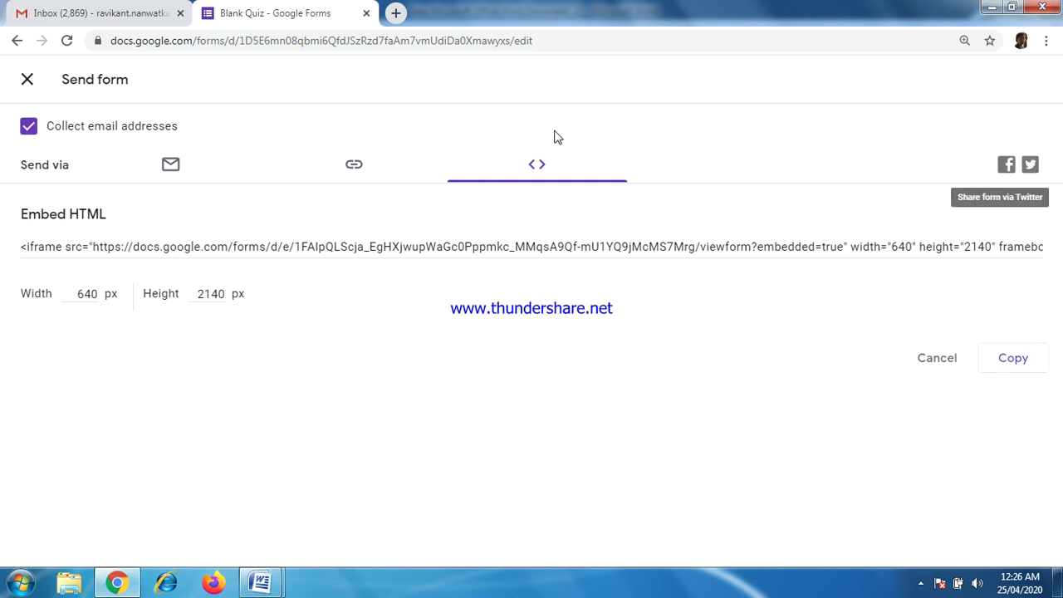
click(27, 79)
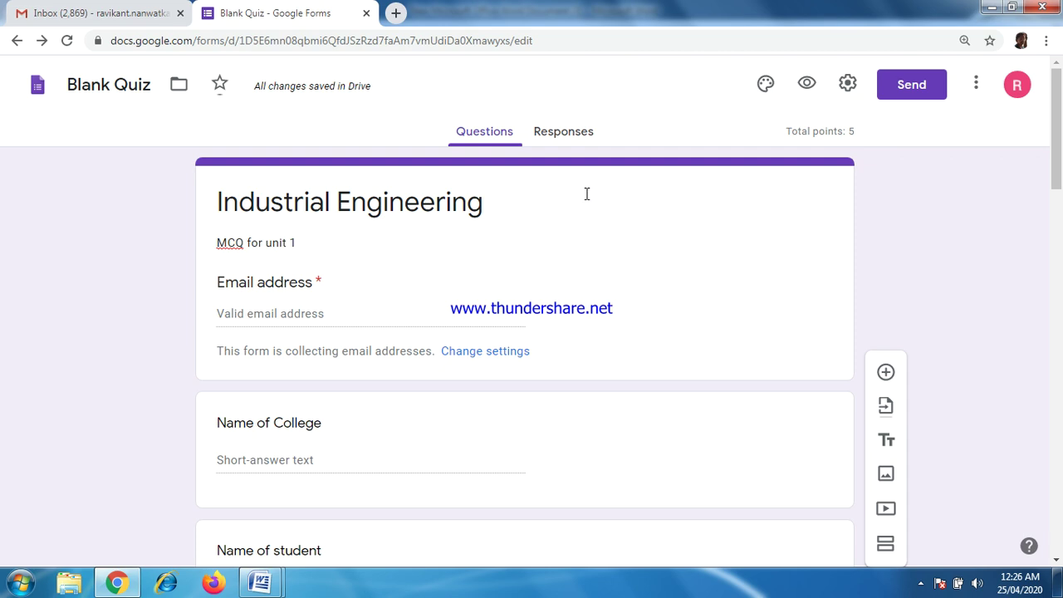
Step: Open the form's responses and switch accepting responses off and back on
click(554, 136)
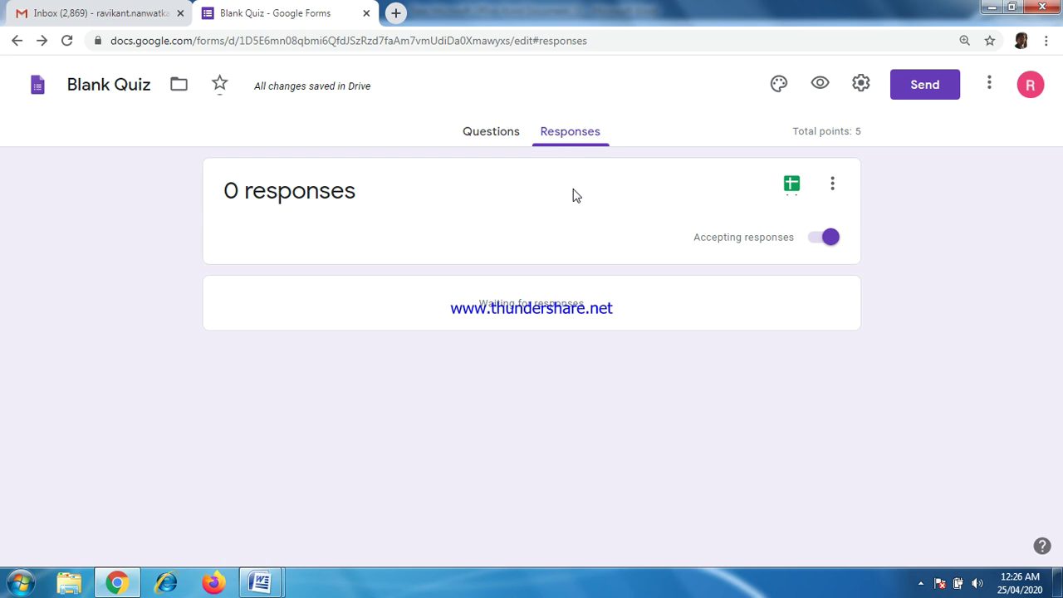
click(711, 244)
click(829, 243)
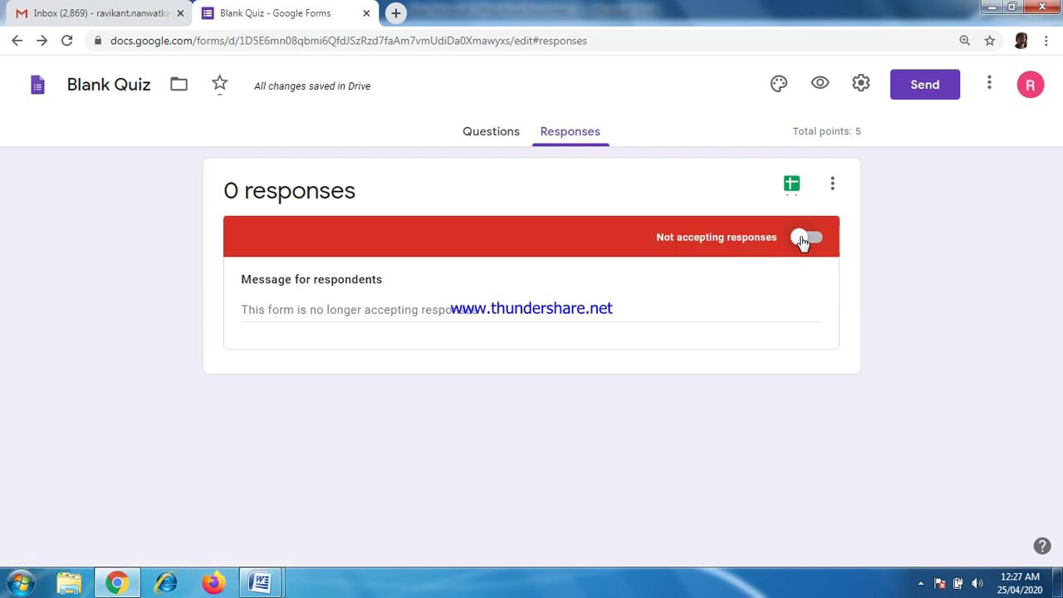
click(802, 241)
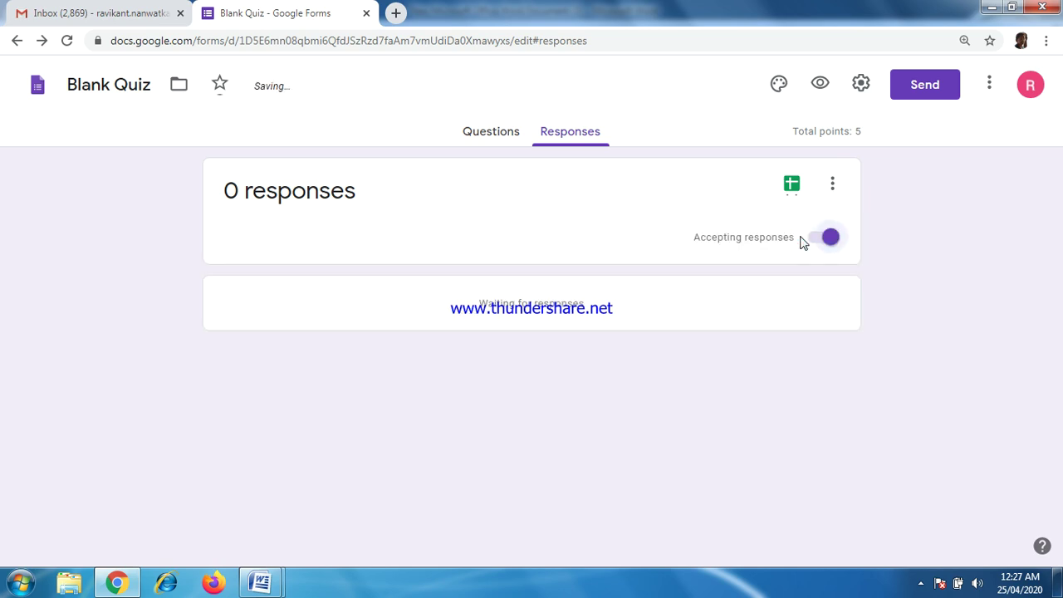
Step: Create a new spreadsheet named Blank Quiz (Responses) as the destination for the form's responses
click(793, 186)
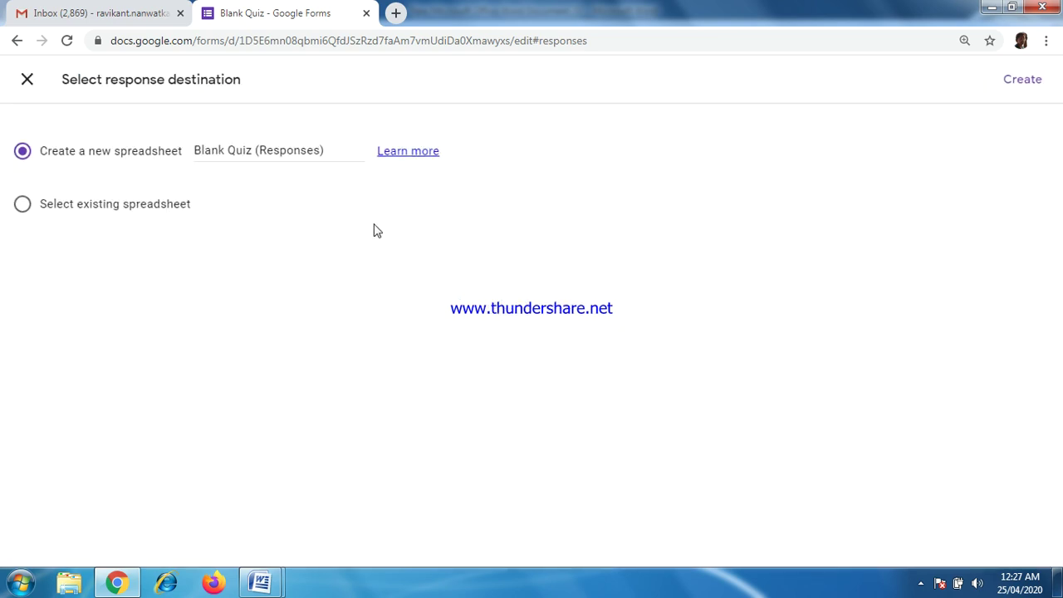
click(1021, 81)
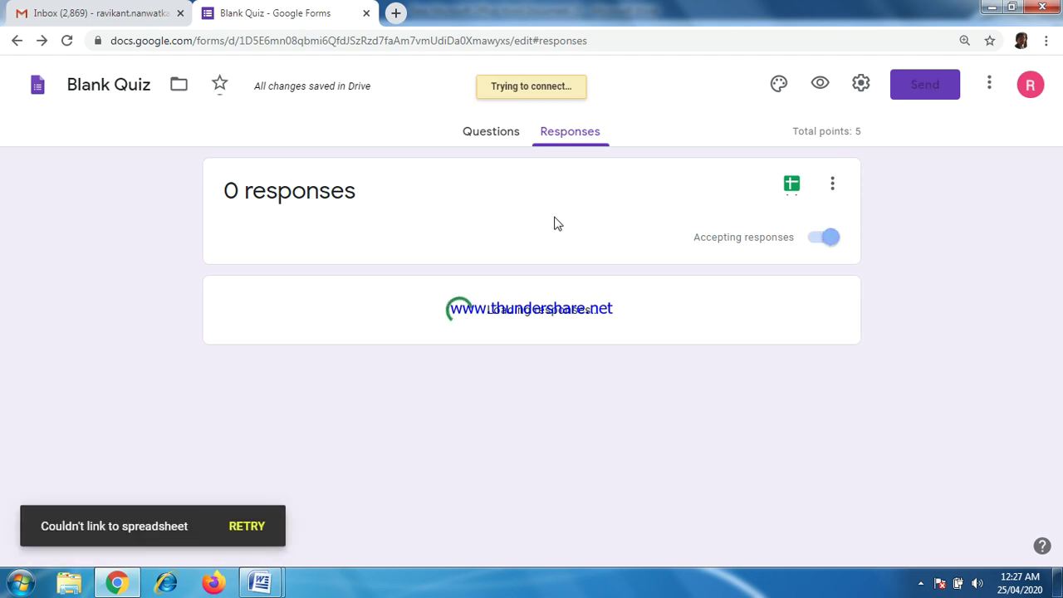
click(793, 188)
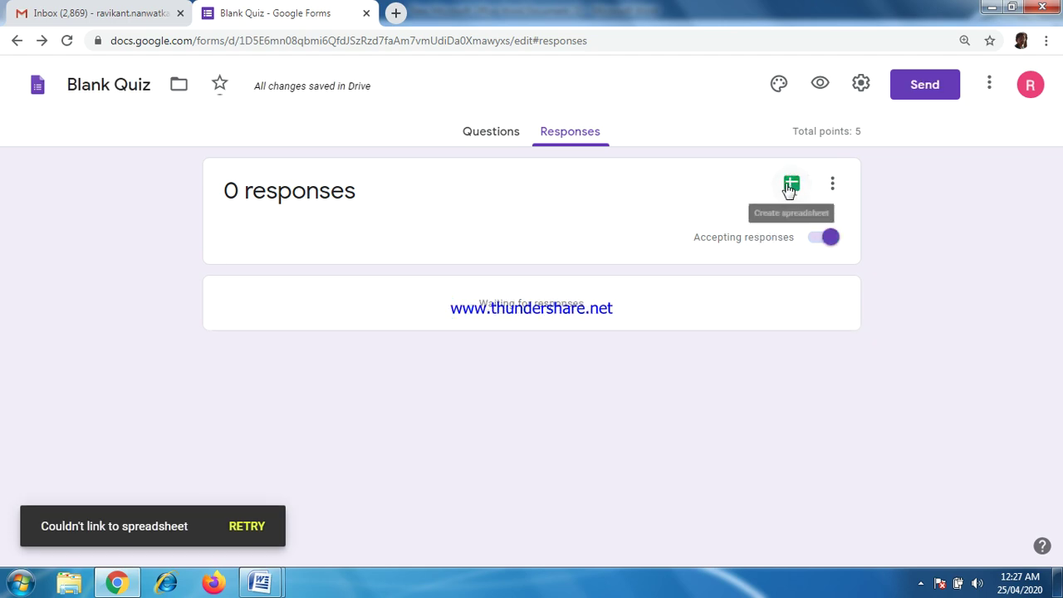
click(790, 188)
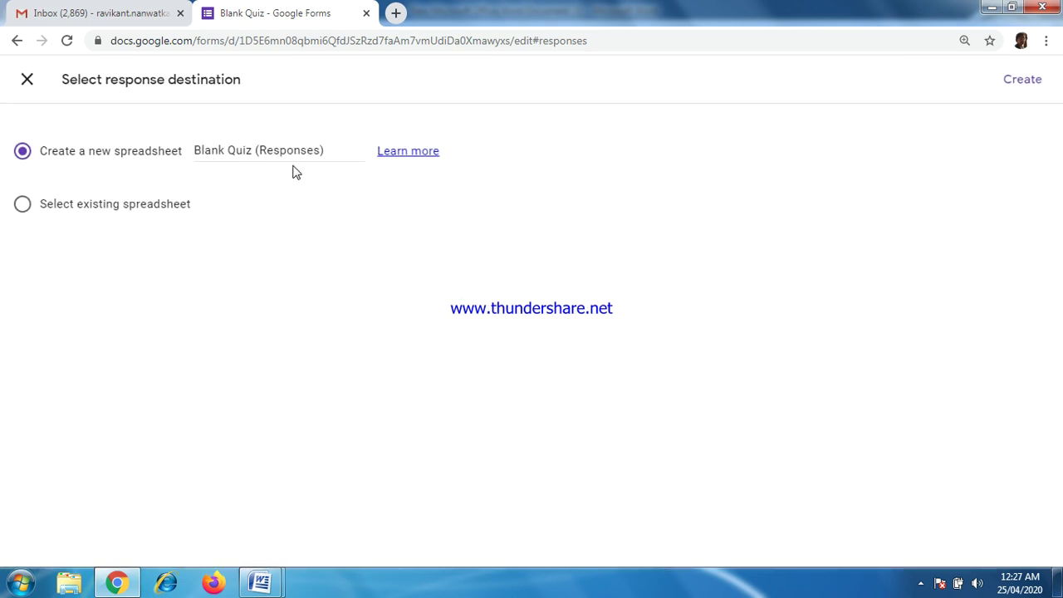
click(1022, 80)
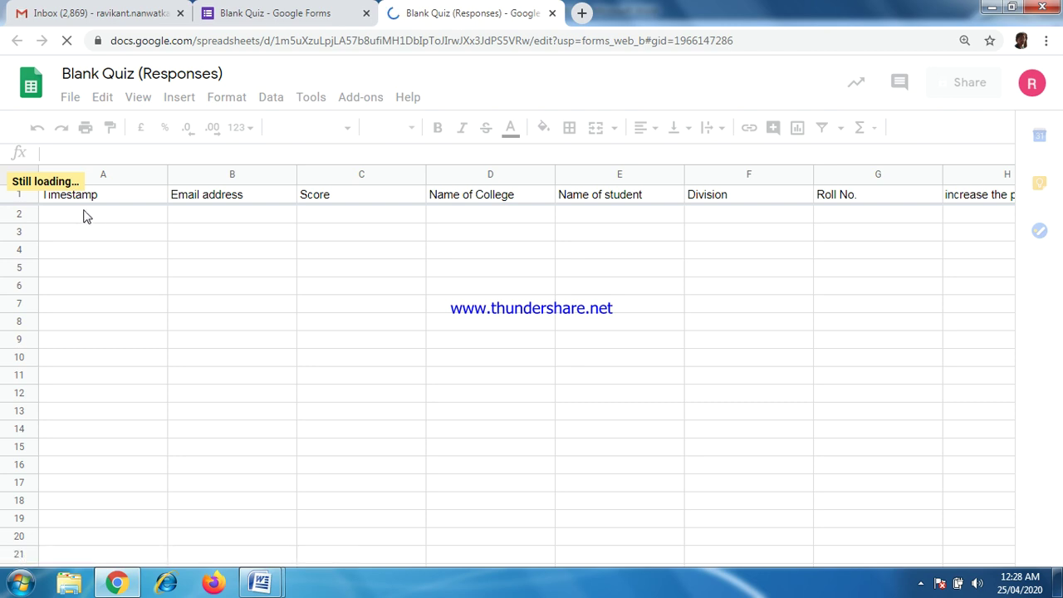
Step: Examine the column headings and rows of the response spreadsheet, and close it to return to the form
click(83, 214)
click(73, 100)
click(74, 97)
scroll(232, 318, down, 3)
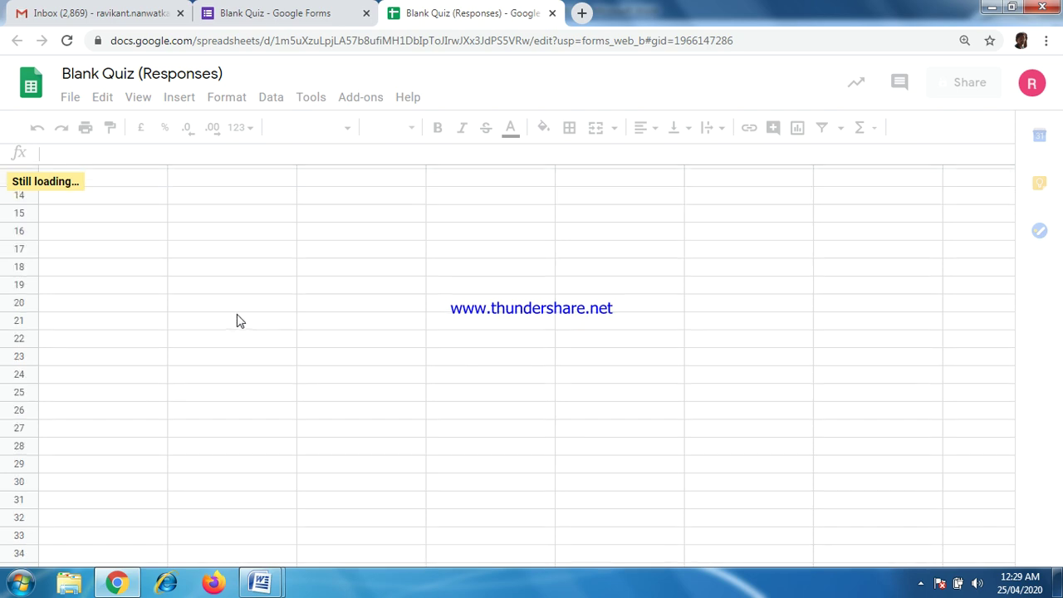
scroll(128, 273, up, 5)
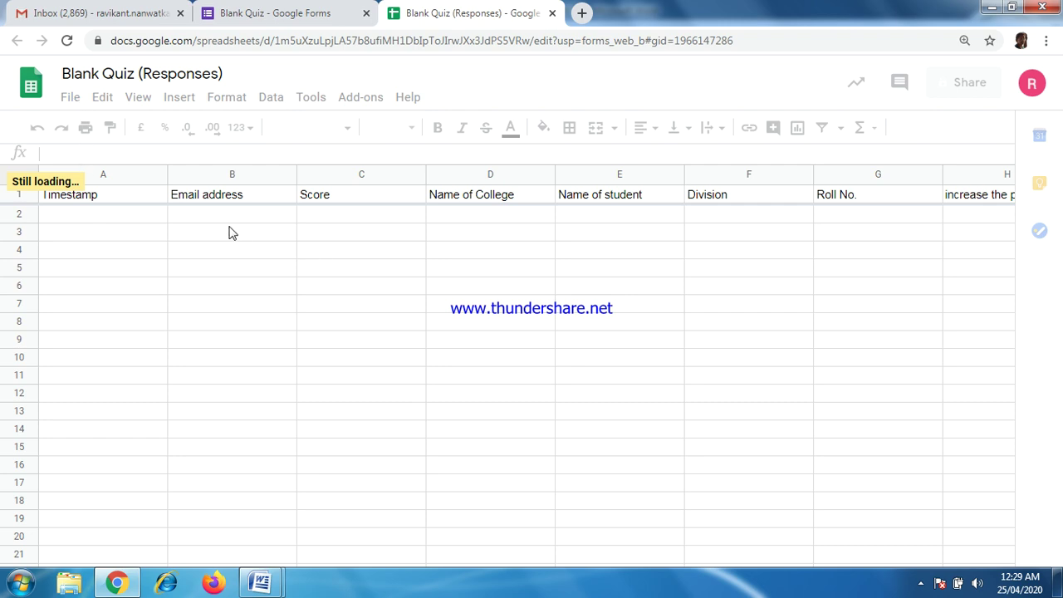
click(553, 13)
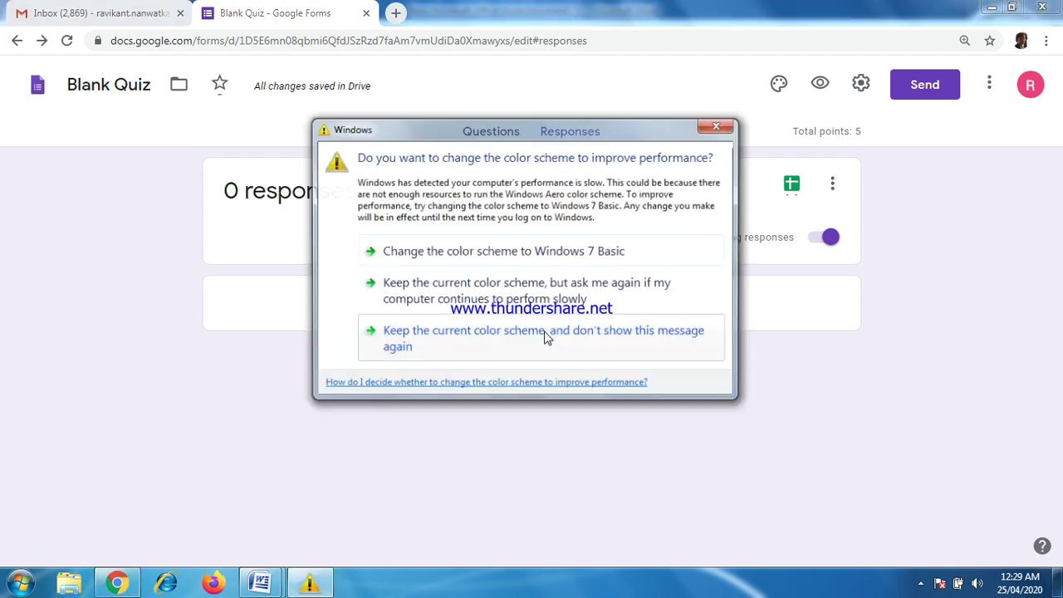
click(717, 126)
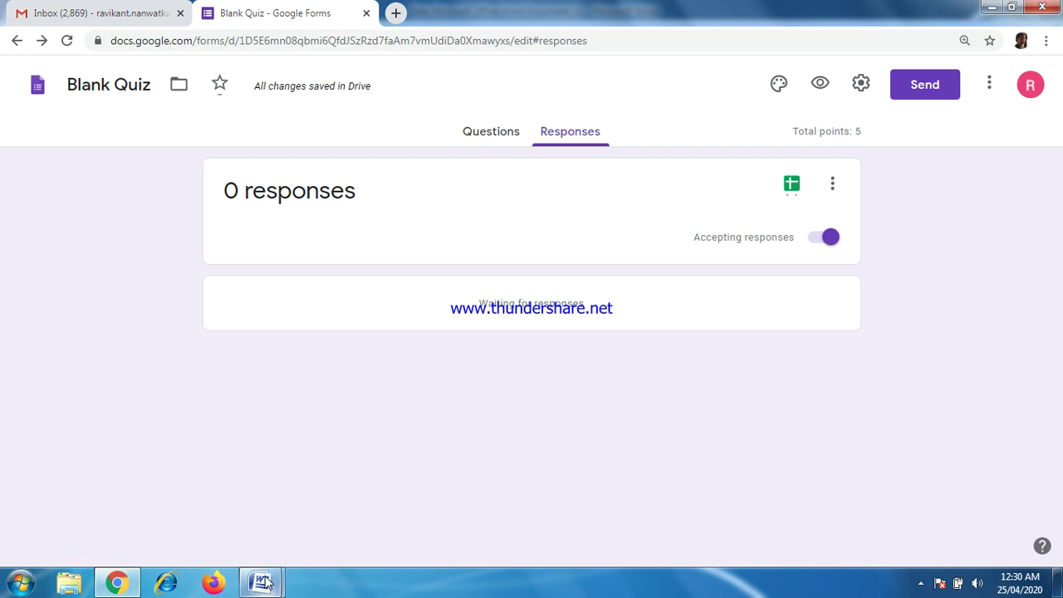
Step: Switch to the Word document containing the table of Industrial Engineering form links for Units 1 to 5
mouse_move(262, 581)
click(226, 512)
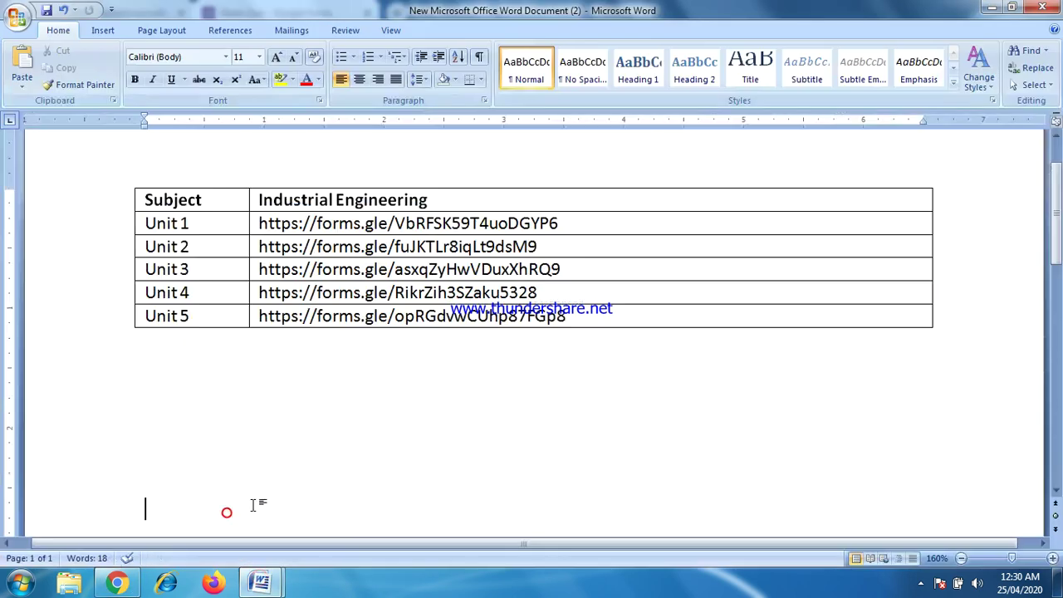